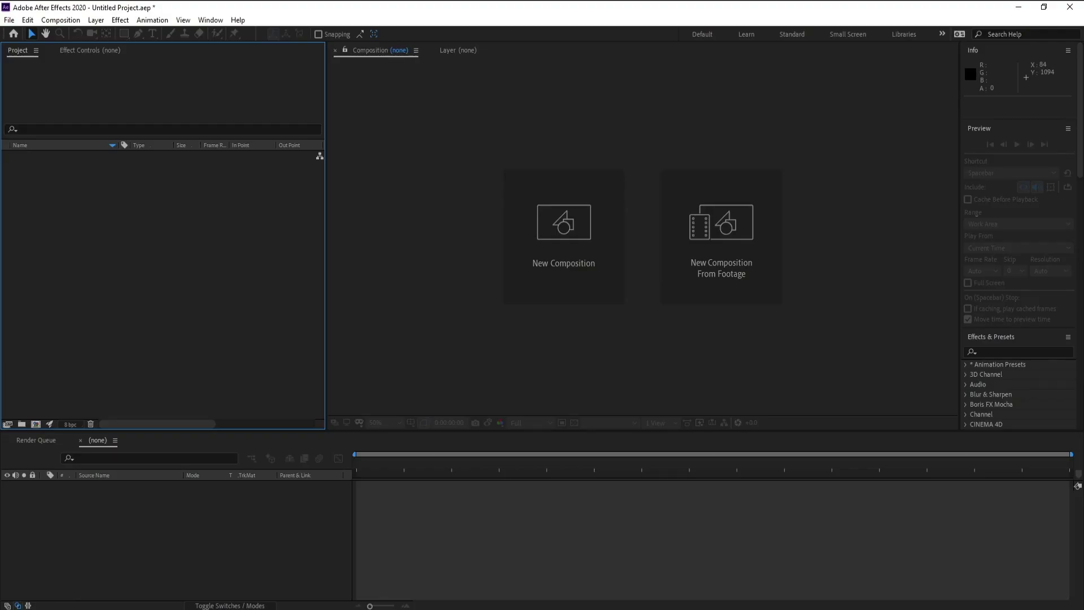
# Create a new 1920×1080, 60 fps composition, Comp 1.
pyautogui.click(60, 20)
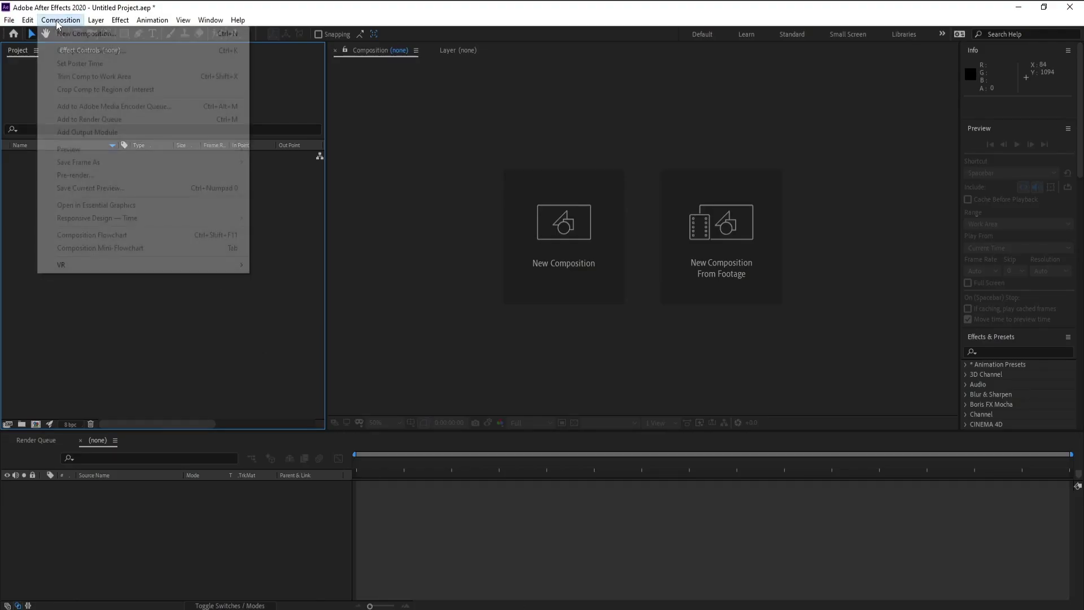
pyautogui.click(63, 35)
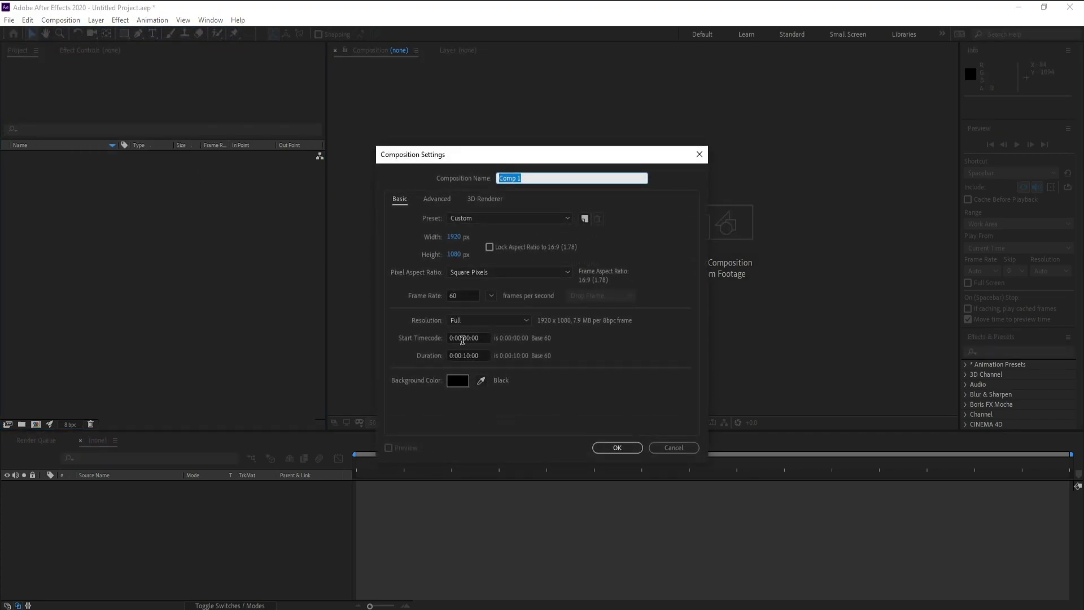
pyautogui.click(618, 448)
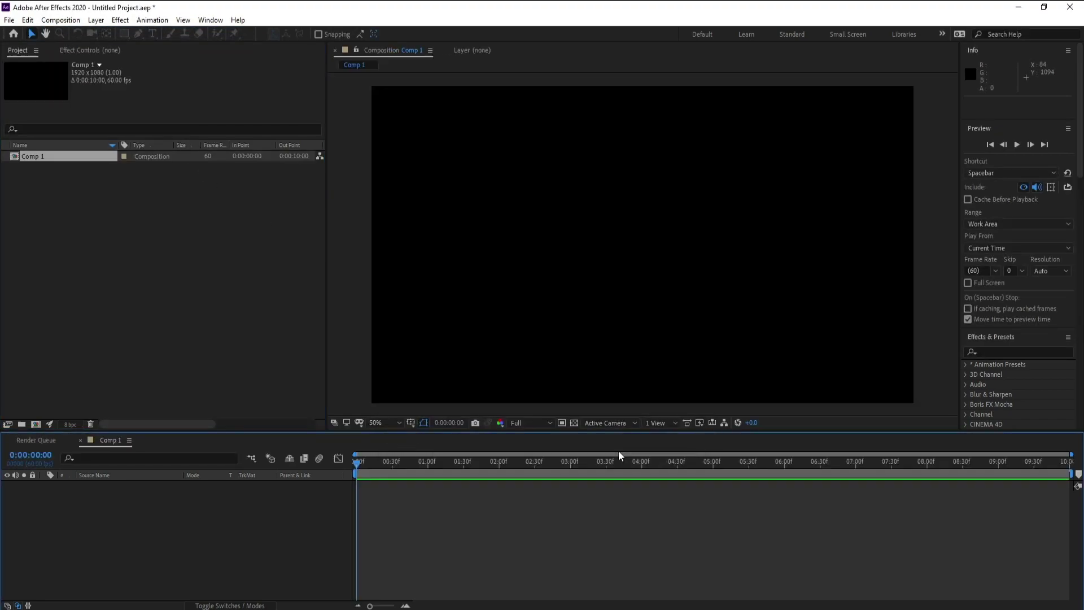
# Add a black solid layer, Black Solid 1, to the composition.
pyautogui.click(96, 20)
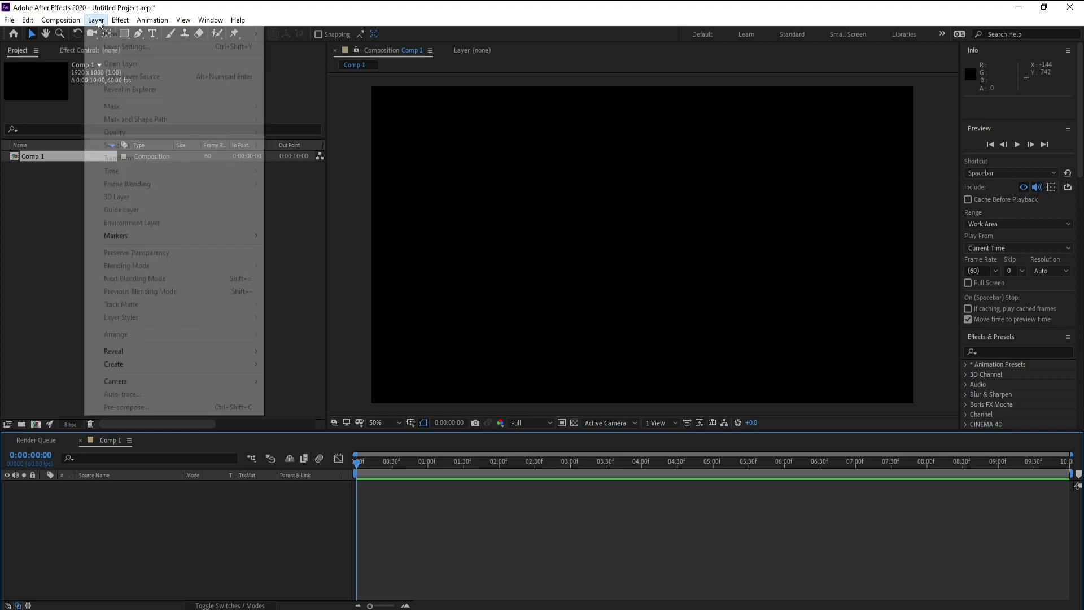
pyautogui.moveTo(124, 32)
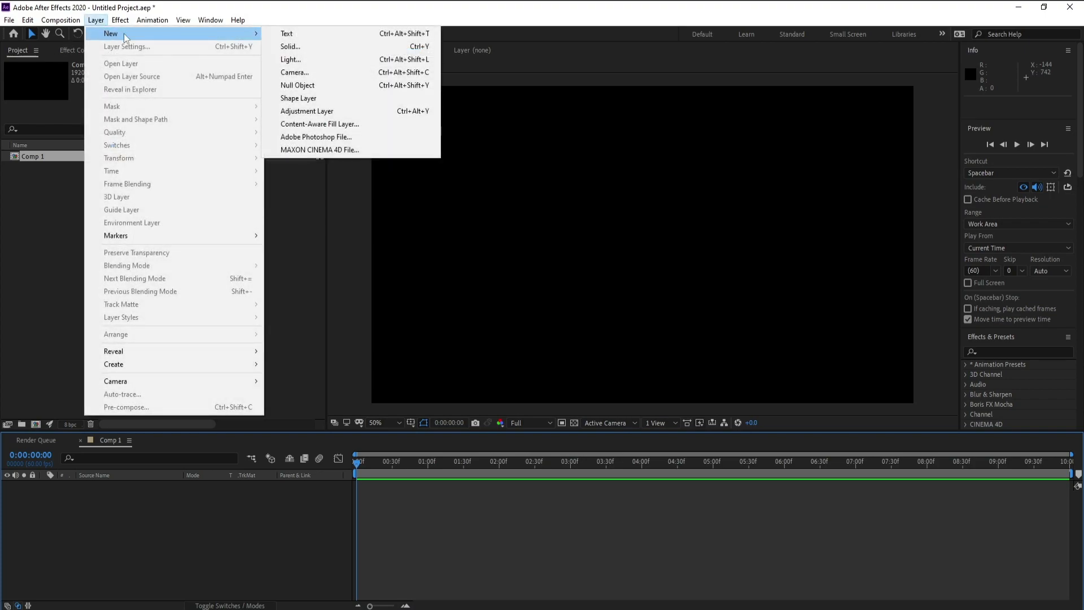
pyautogui.click(285, 48)
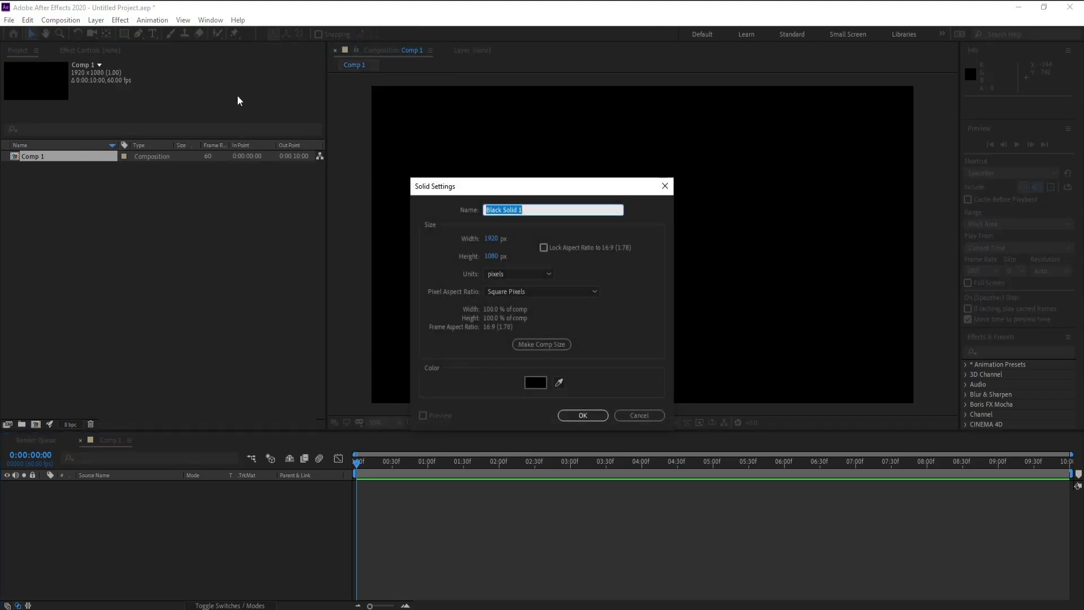
pyautogui.click(581, 417)
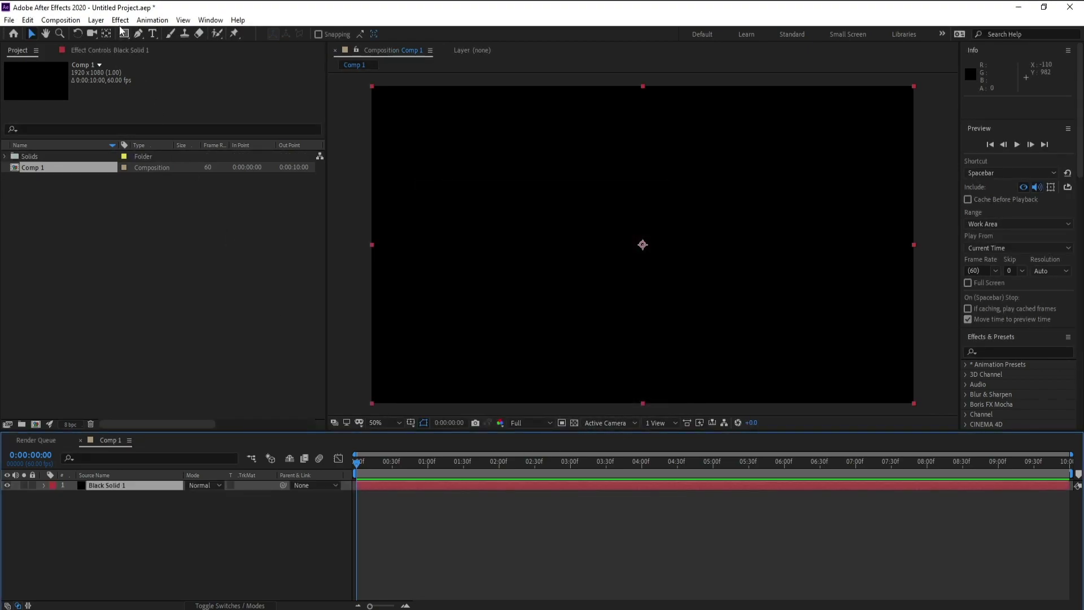
# Apply the RG Trapcode Mir 3 effect to the black solid.
pyautogui.click(120, 20)
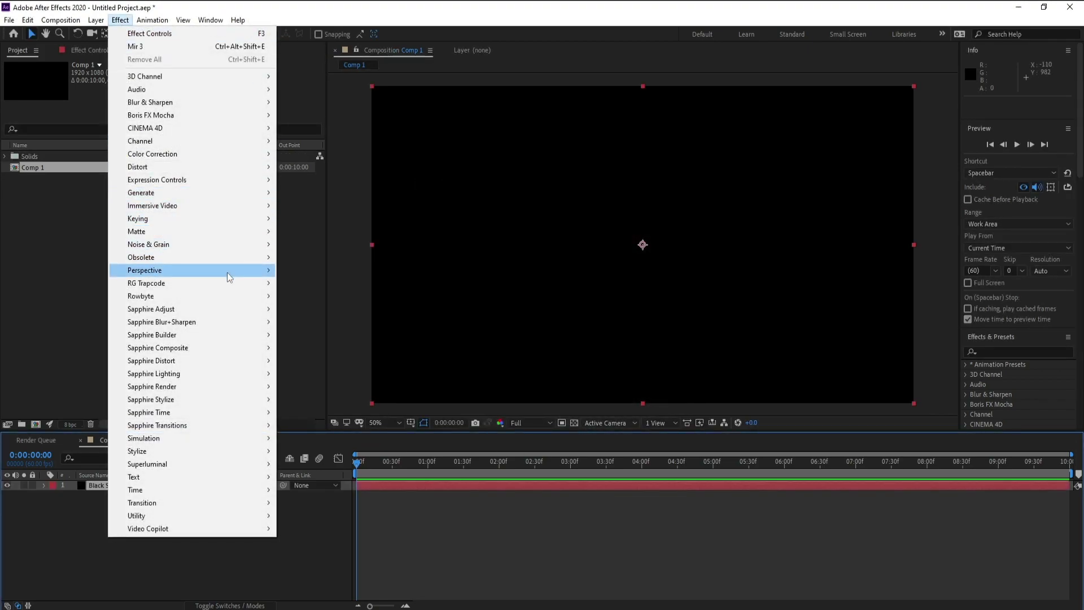
pyautogui.moveTo(230, 284)
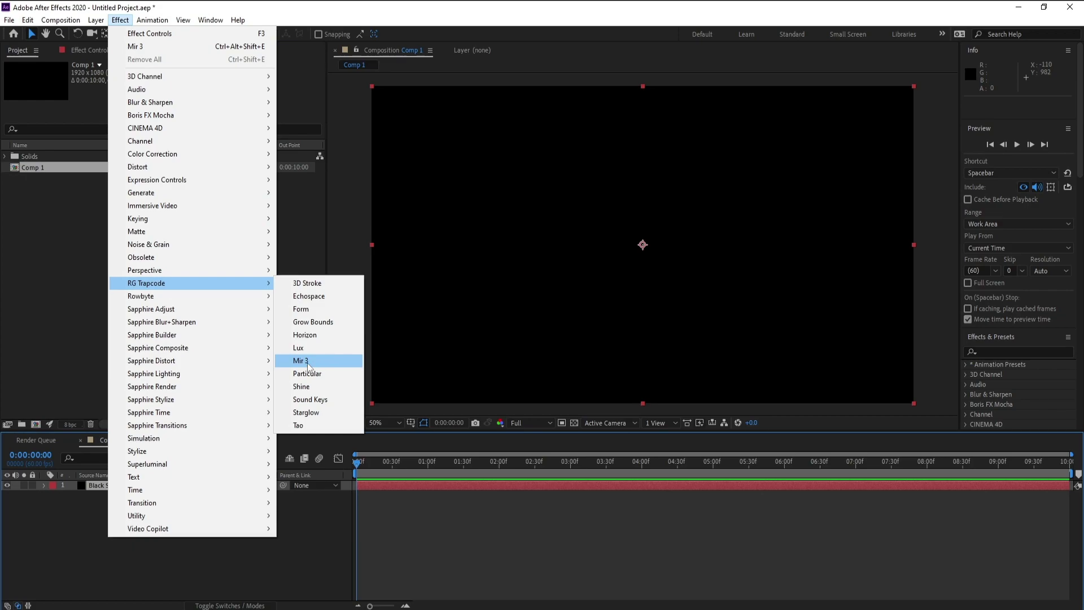
pyautogui.click(307, 364)
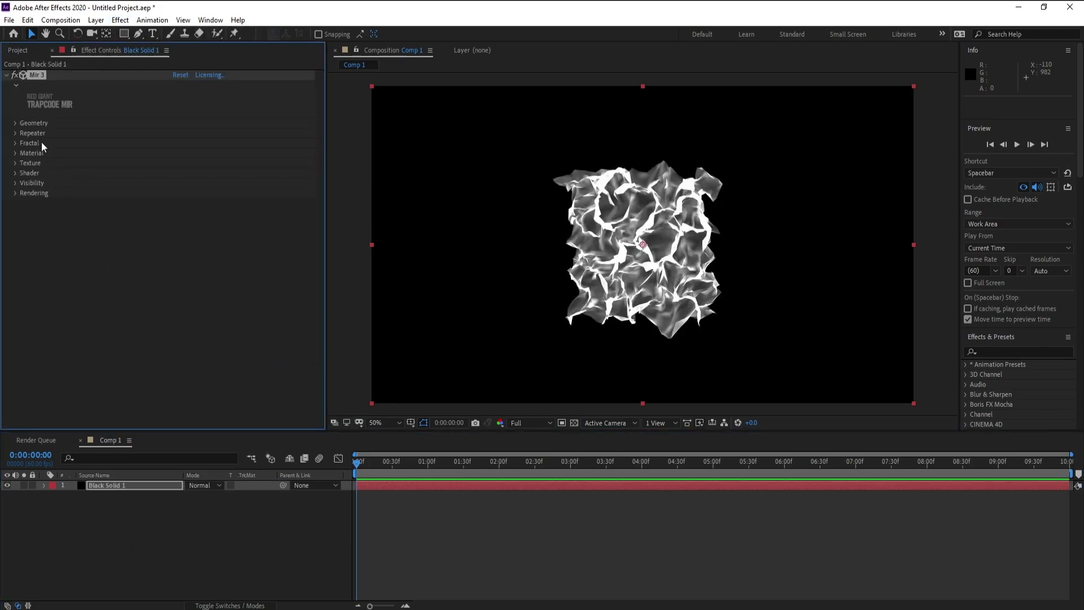
# In Mir 3 Geometry, set Size XYZ to 2500 and tilt Rotate X to -40.
pyautogui.click(15, 124)
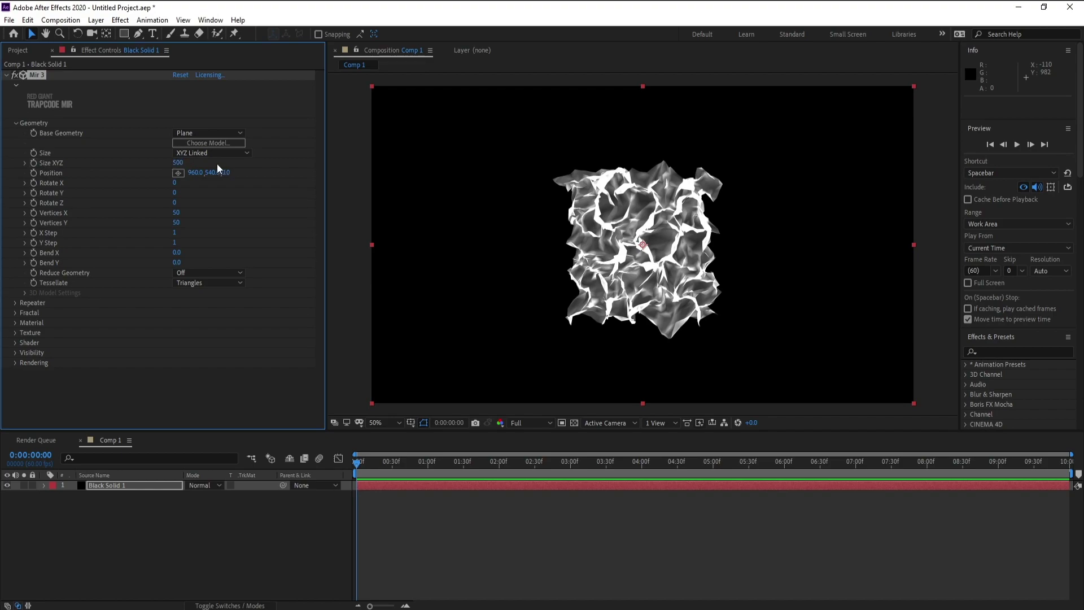
pyautogui.click(178, 162)
pyautogui.write('2')
pyautogui.press('Return')
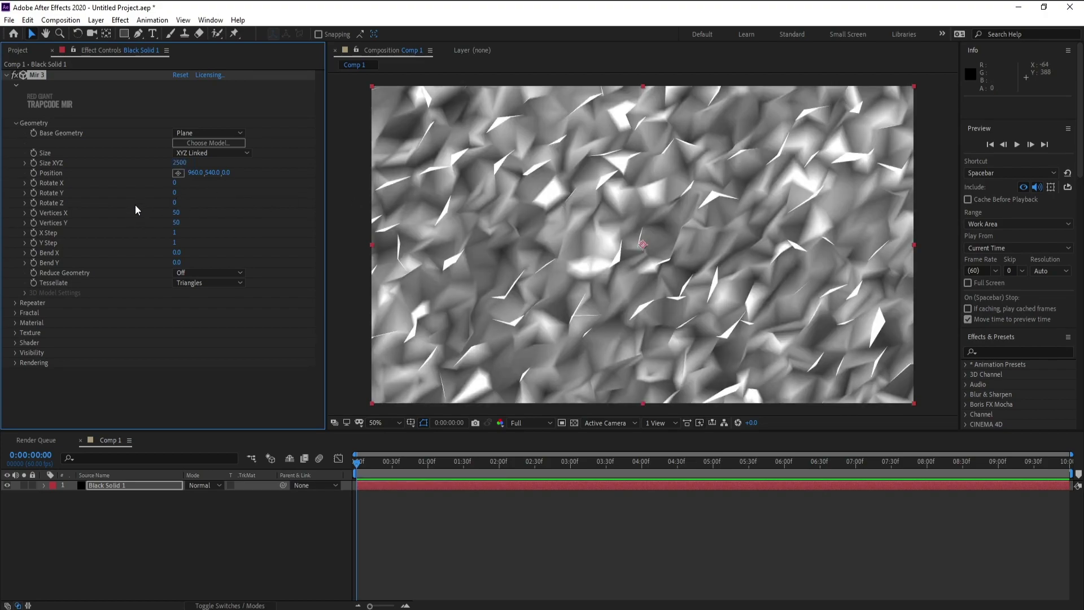
pyautogui.moveTo(174, 184); pyautogui.dragTo(155, 187)
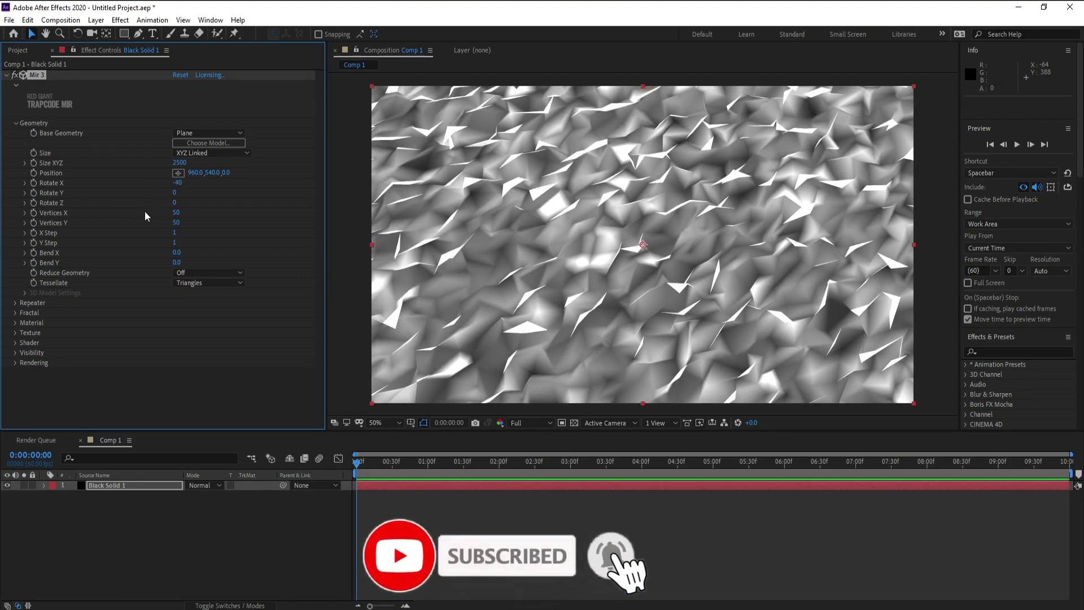
# Set Vertices X and Y to 700 and switch tessellation to Quads.
pyautogui.click(178, 213)
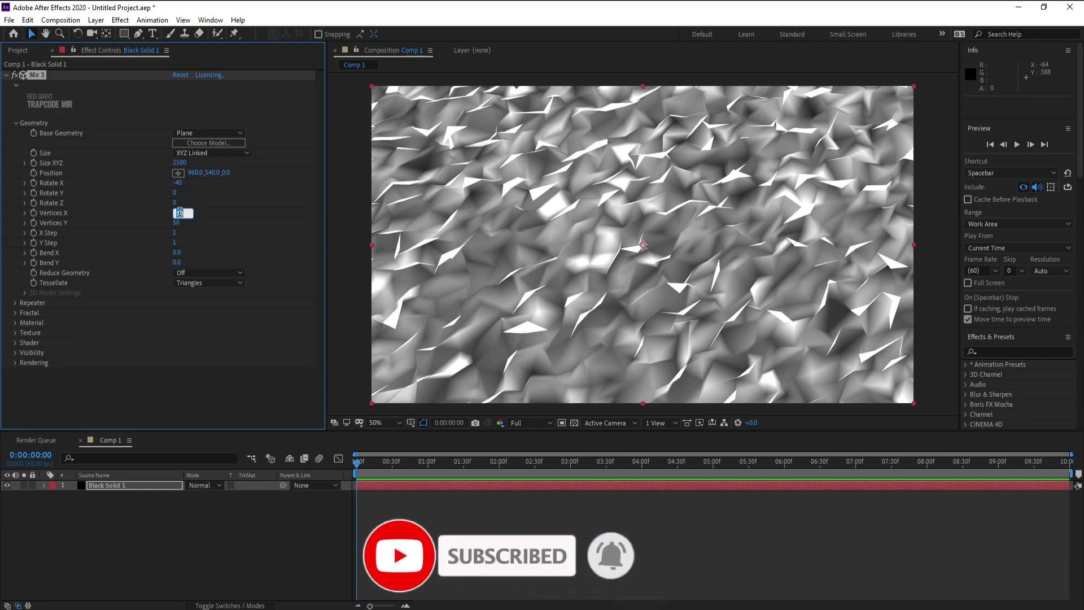
pyautogui.write('500')
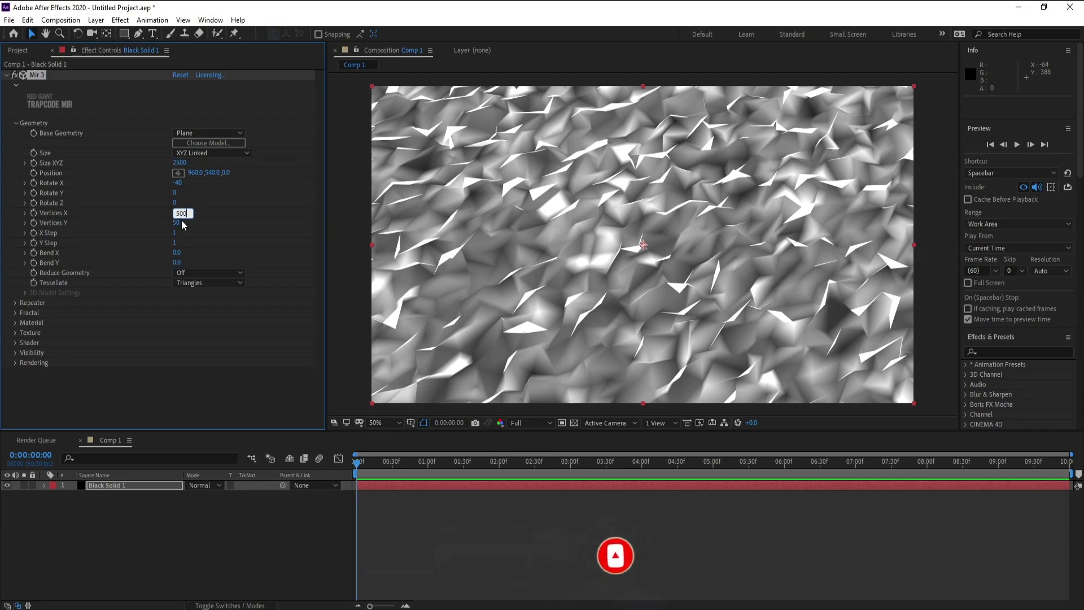
pyautogui.press('Return')
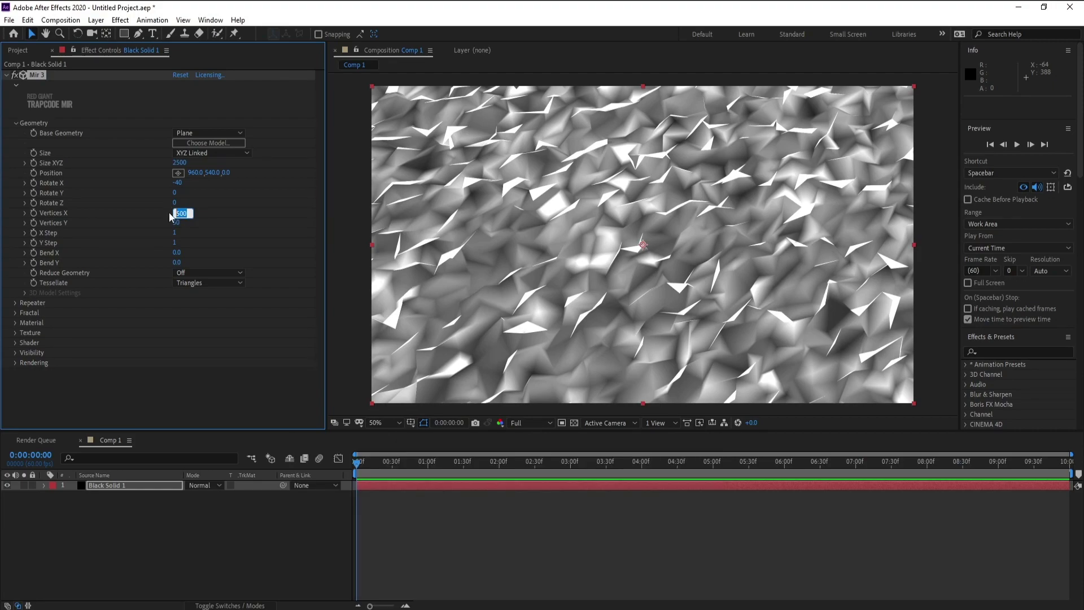
pyautogui.write('700')
pyautogui.click(179, 222)
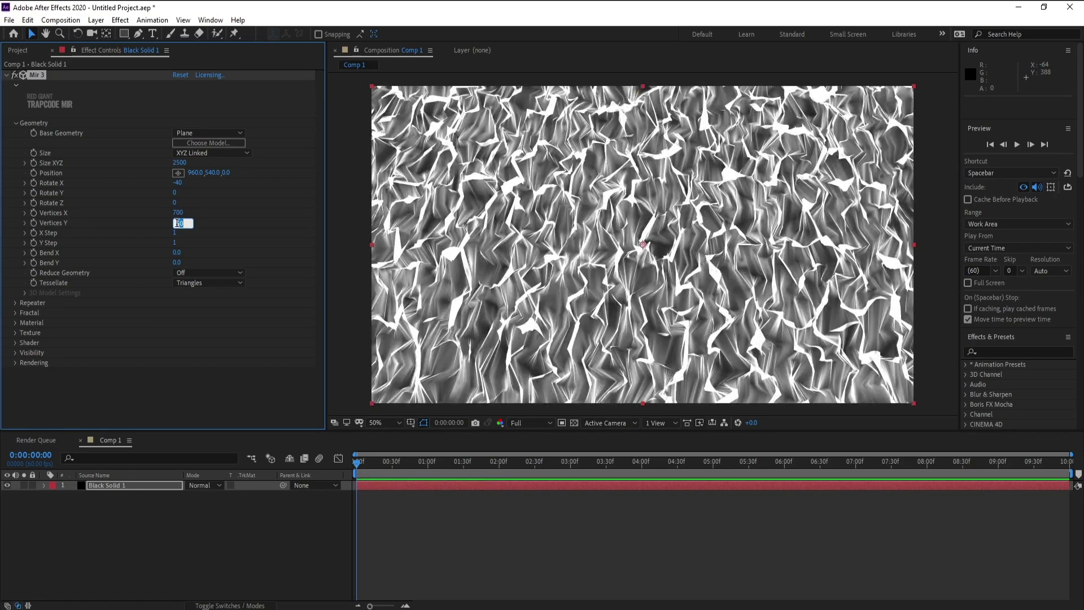
pyautogui.write('700')
pyautogui.press('Return')
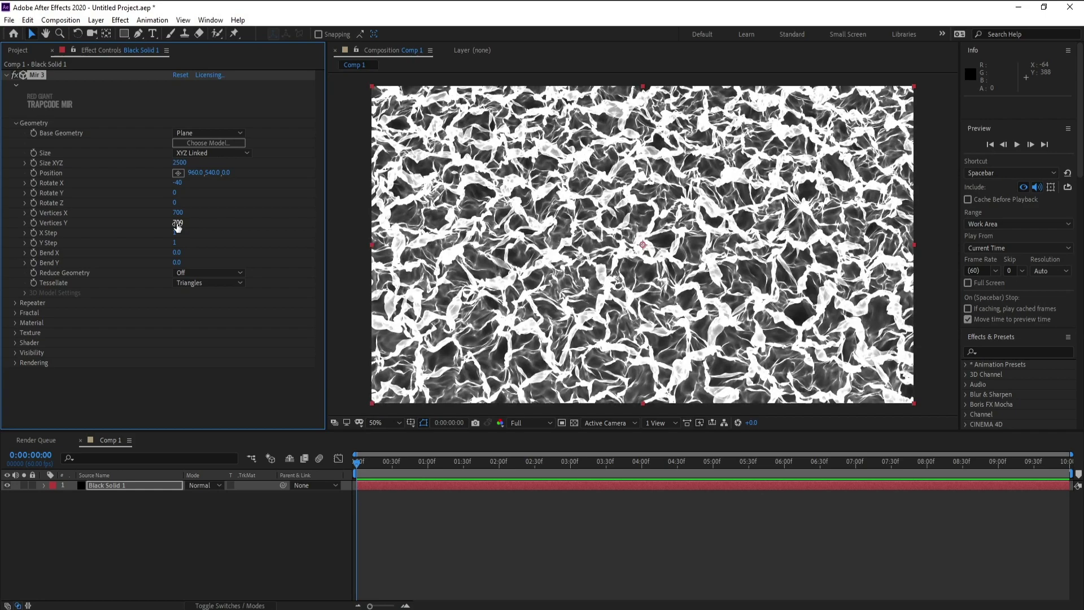
pyautogui.click(207, 283)
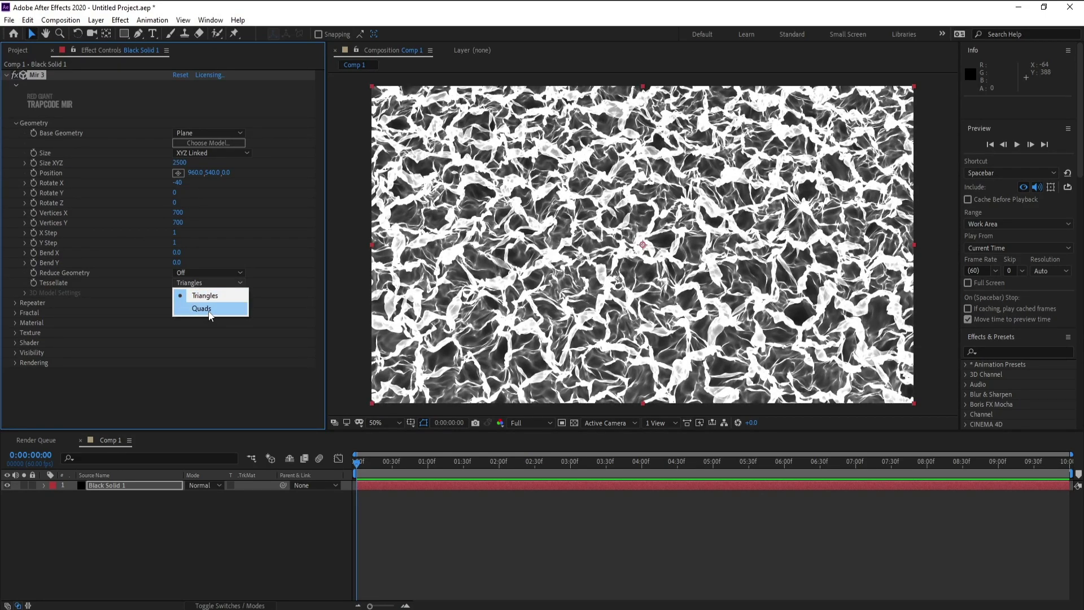
pyautogui.click(209, 313)
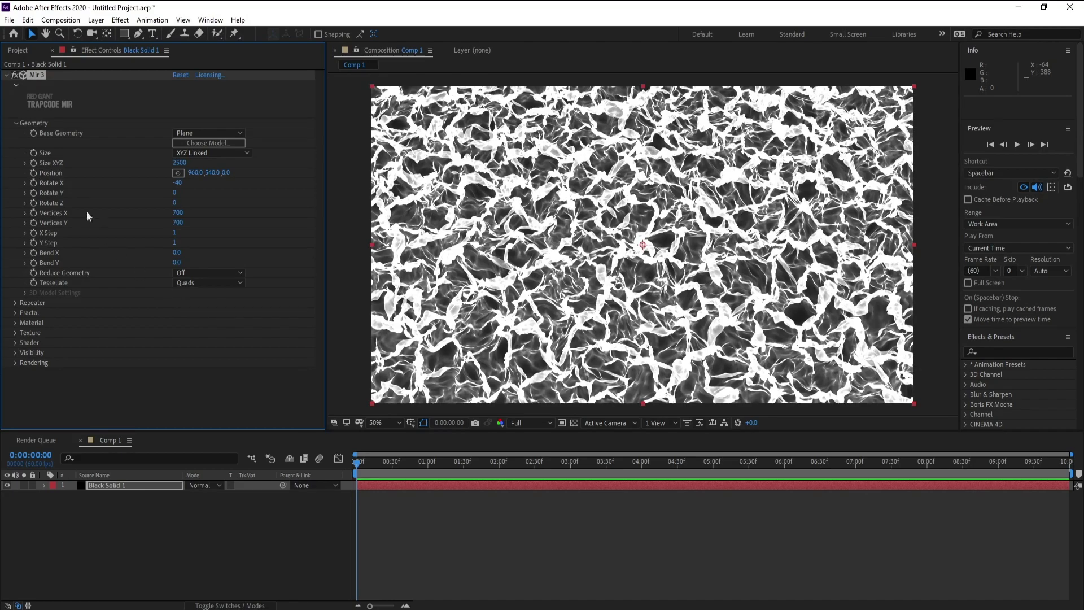
# In Mir 3 Fractal, set Fractal Type to Multi and Amplitude to 150.
pyautogui.click(16, 123)
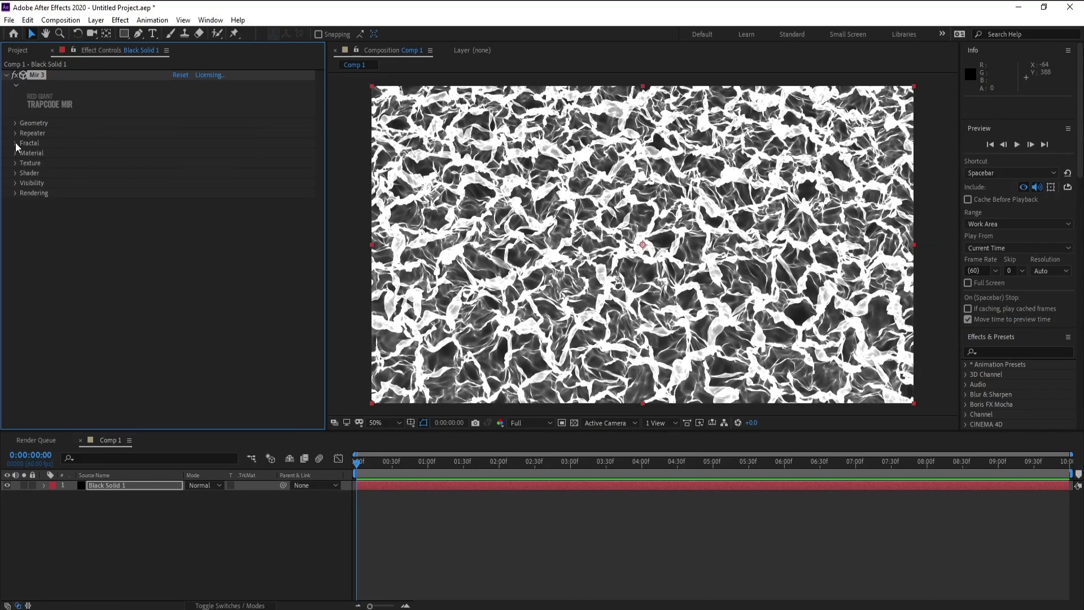
pyautogui.click(15, 143)
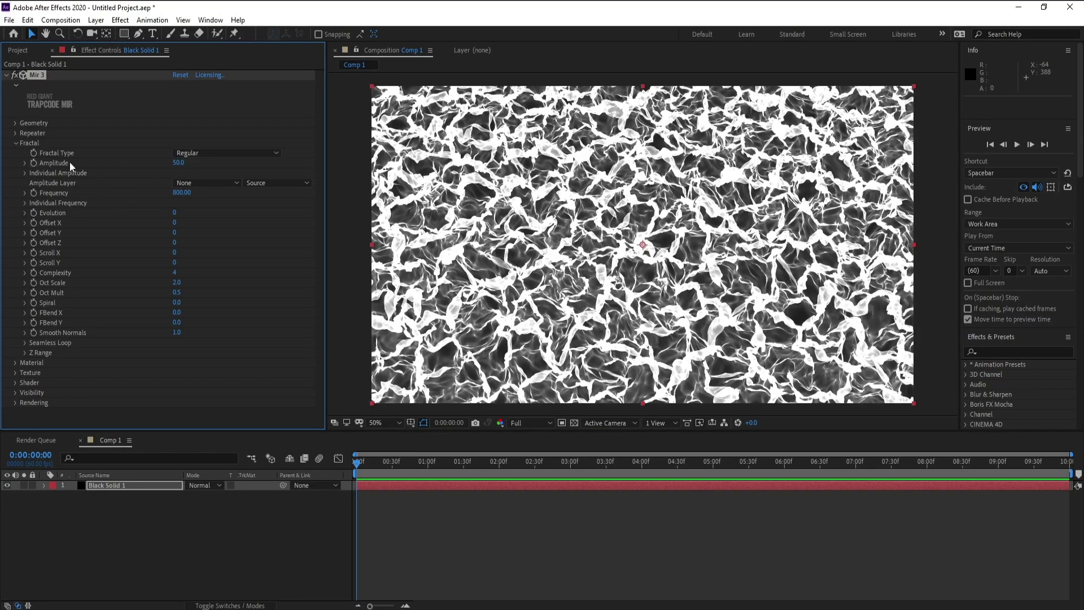
pyautogui.click(225, 153)
pyautogui.click(217, 176)
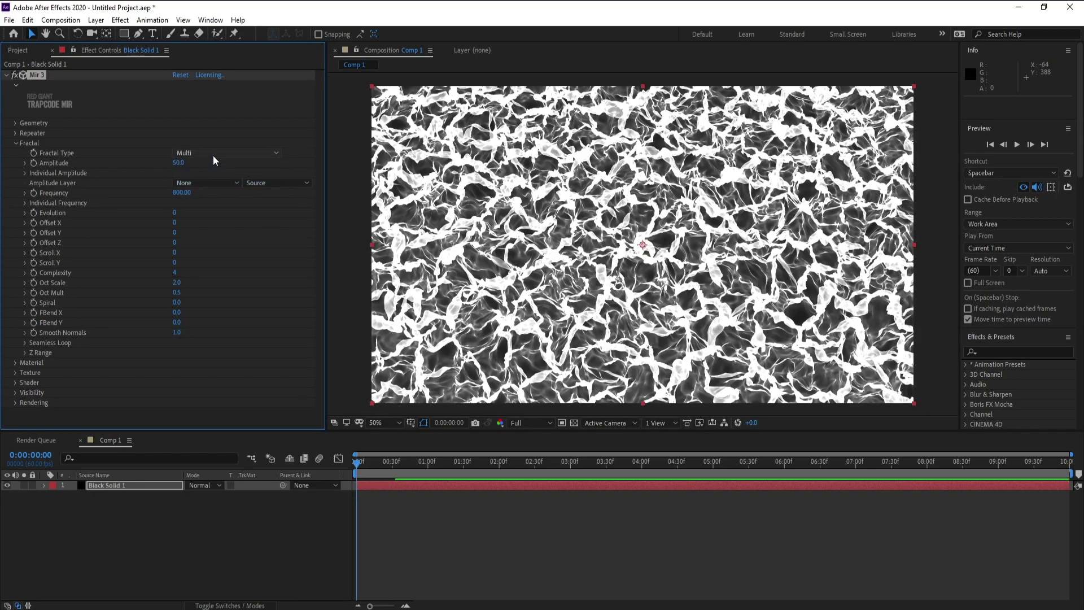
pyautogui.click(177, 163)
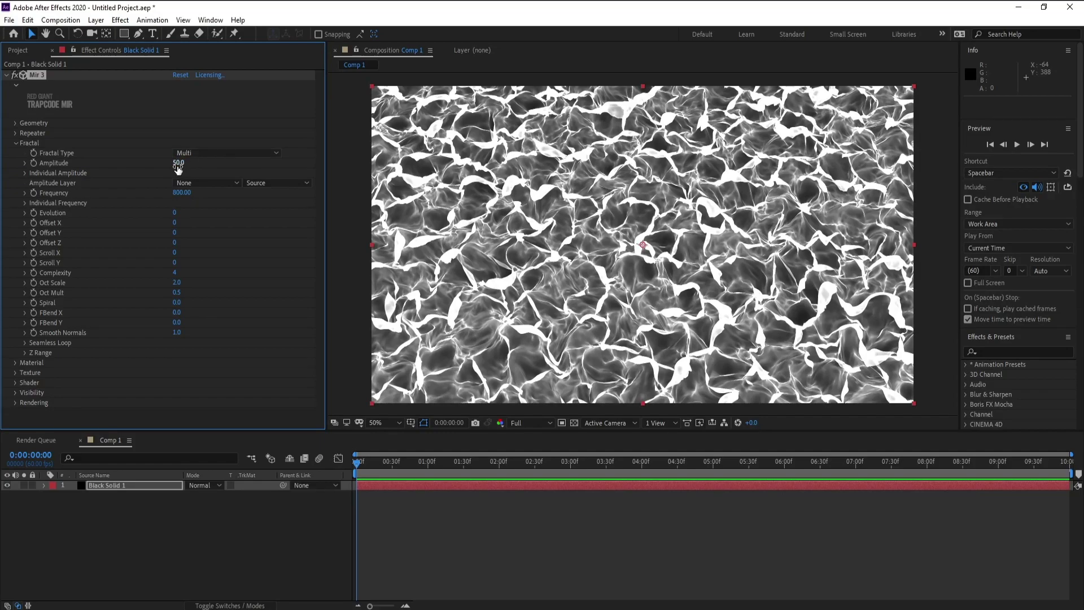
pyautogui.write('150')
pyautogui.press('Return')
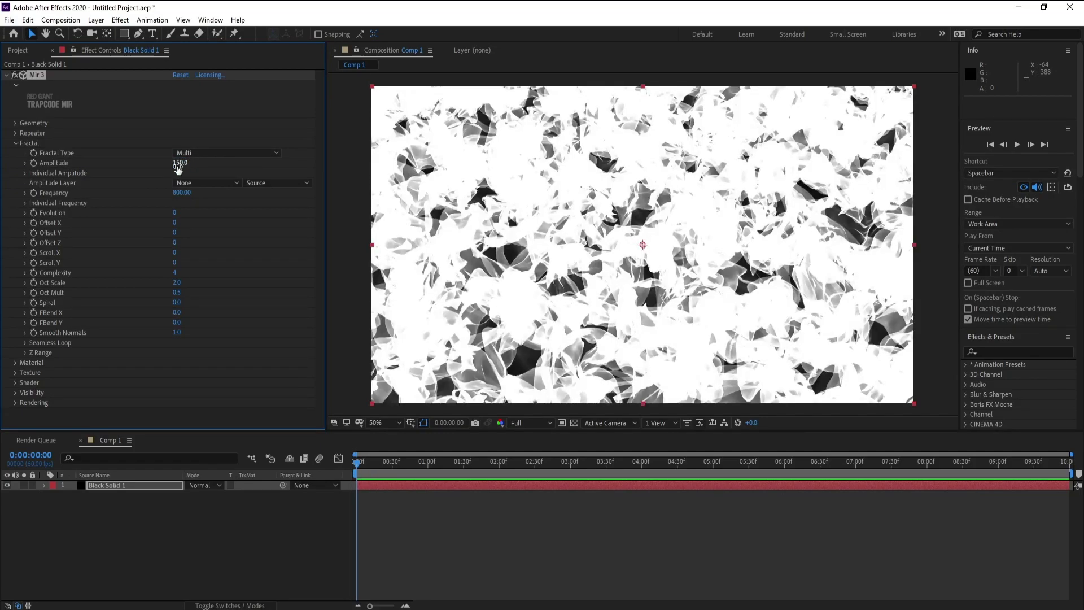
# Set the per-axis Amplitude Z to -60.
pyautogui.click(24, 174)
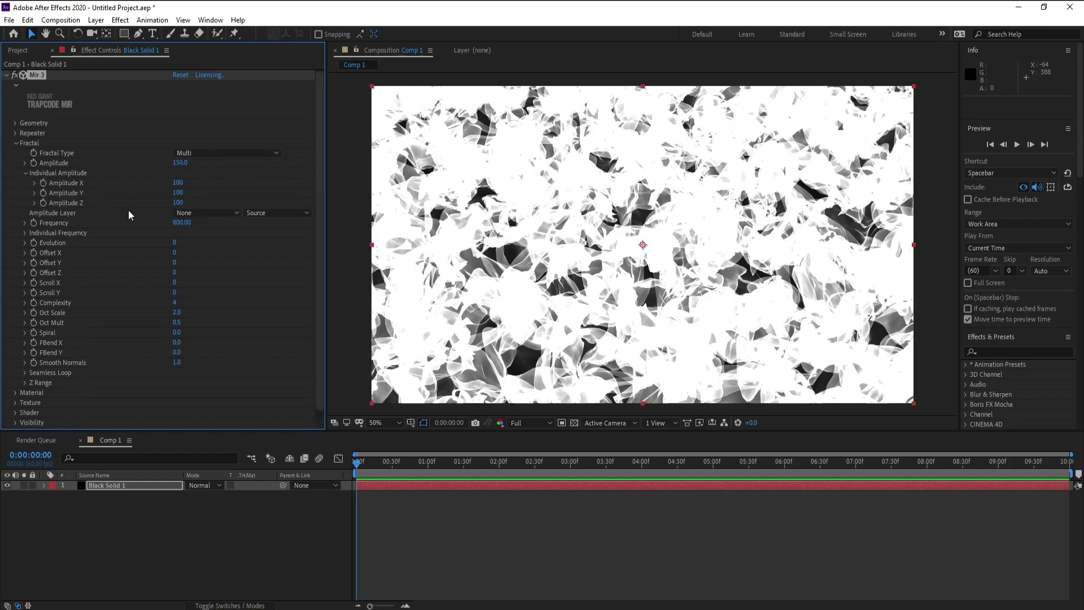
pyautogui.moveTo(176, 204); pyautogui.dragTo(181, 208)
pyautogui.click(180, 204)
pyautogui.press('BackSpace')
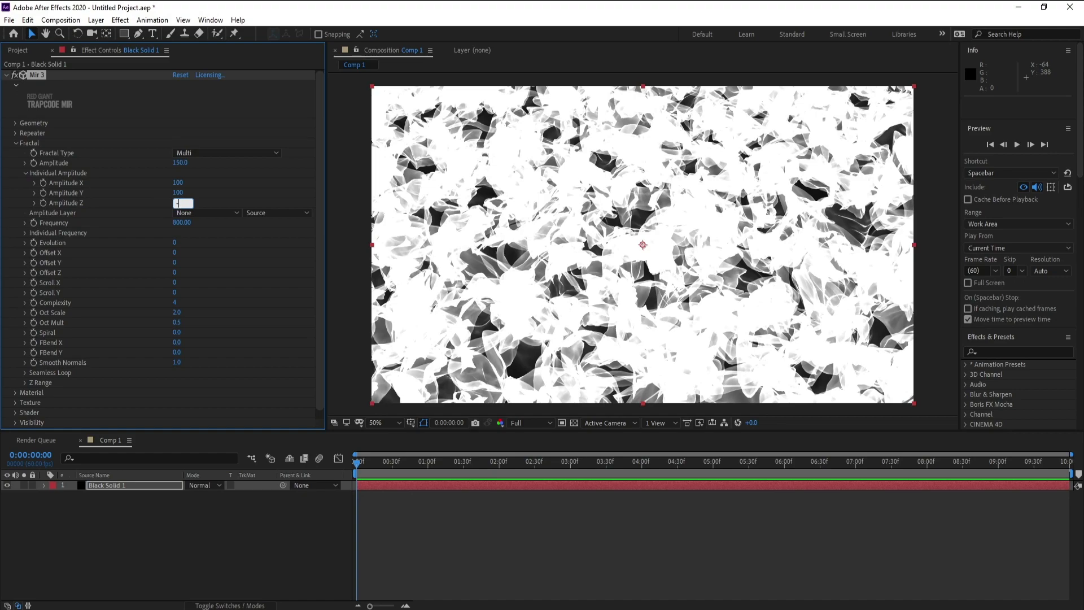
pyautogui.write('-60')
pyautogui.press('Return')
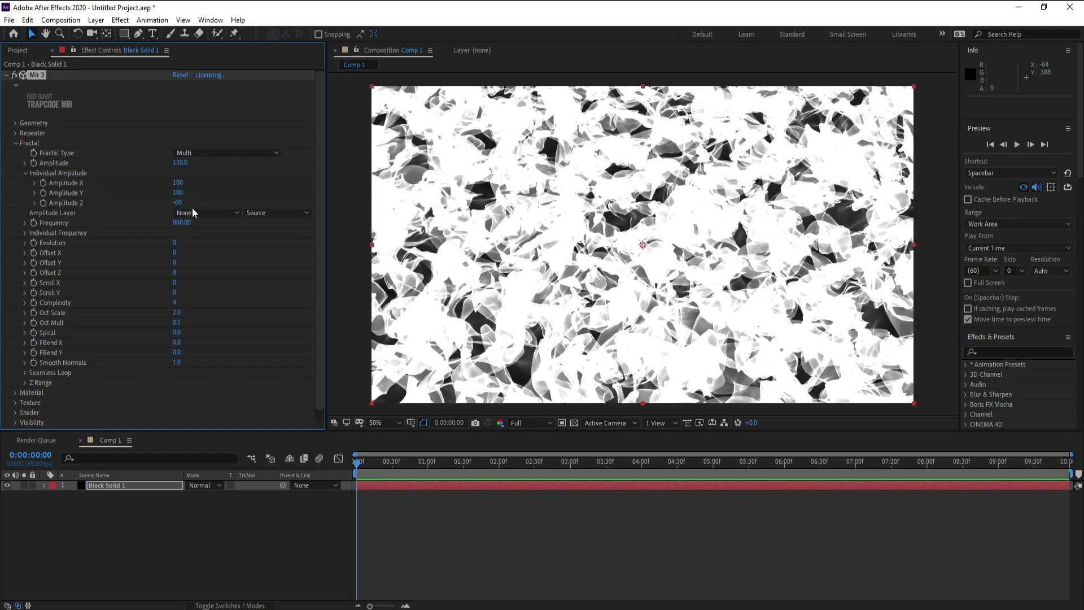
# Set Frequency X and Frequency Y to 200 each.
pyautogui.click(25, 233)
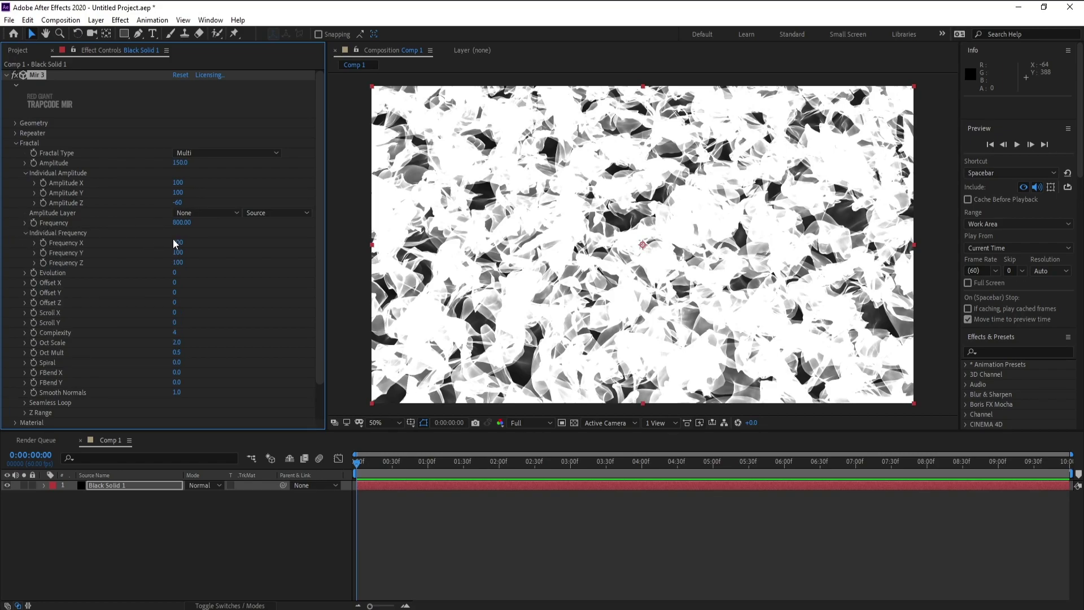
pyautogui.moveTo(174, 242); pyautogui.dragTo(249, 245)
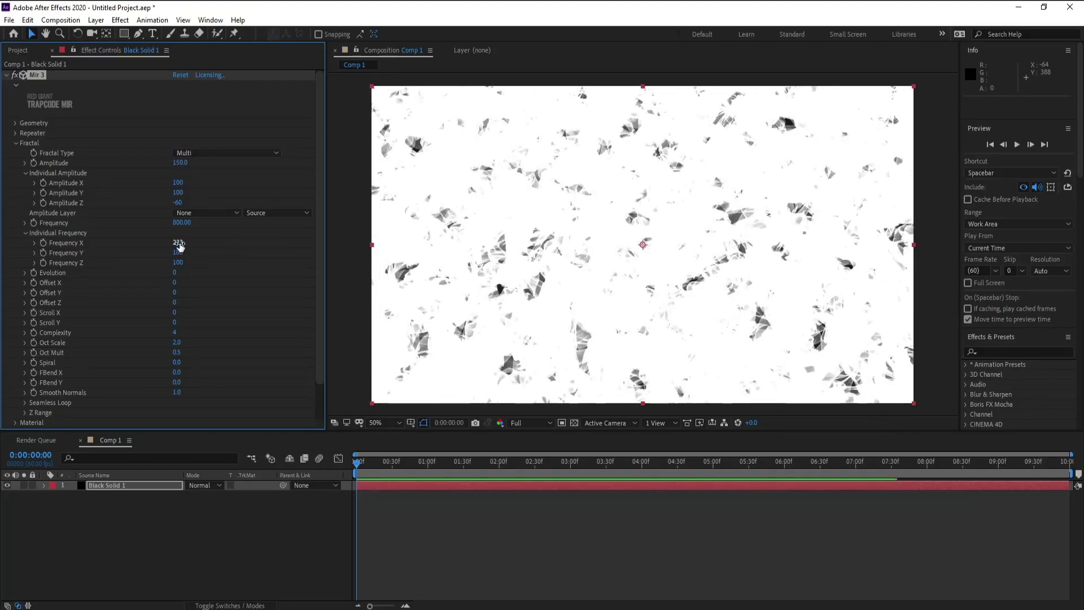
pyautogui.moveTo(178, 246); pyautogui.dragTo(165, 241)
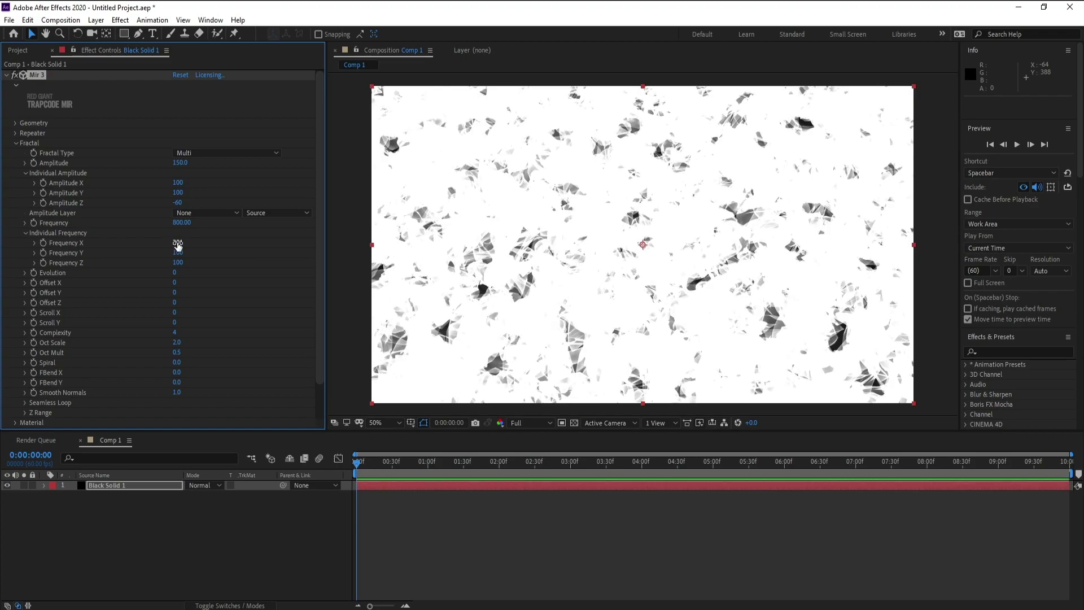
pyautogui.click(178, 244)
pyautogui.write('200')
pyautogui.press('Tab')
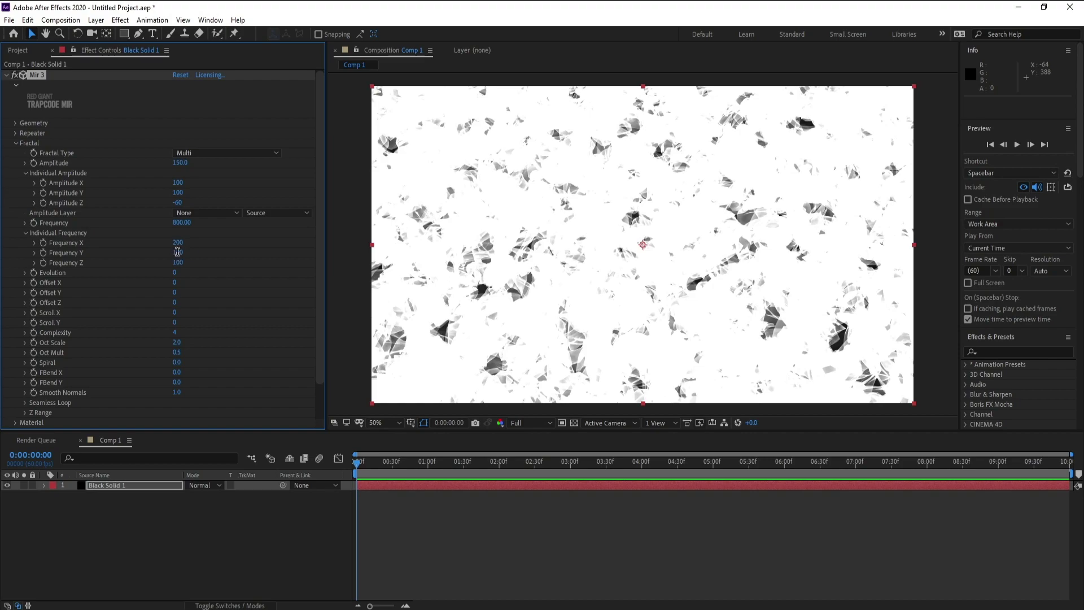
pyautogui.write('200')
pyautogui.press('Return')
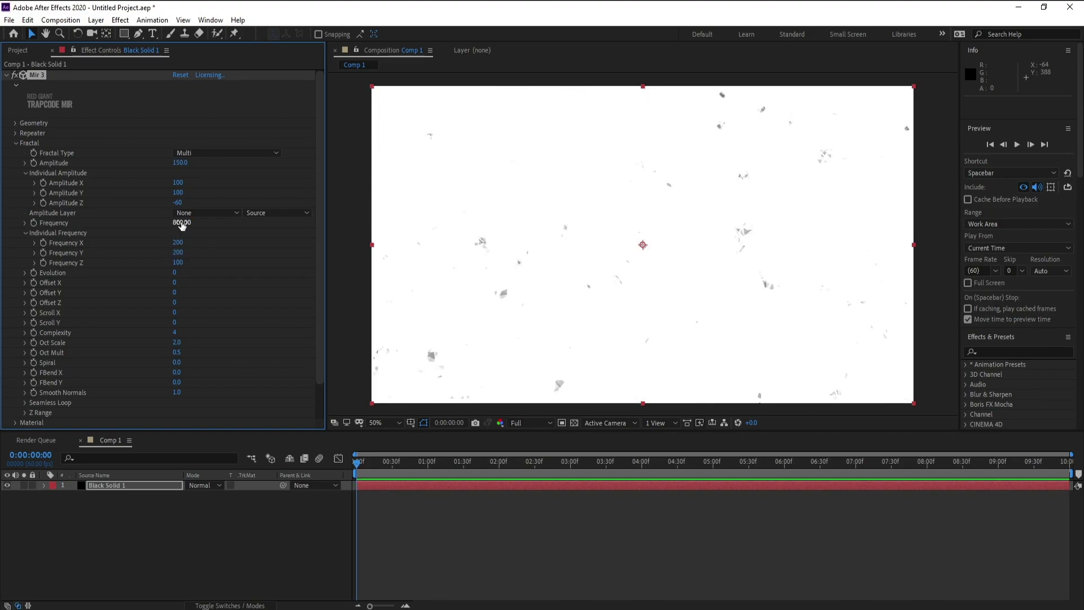
# Set the overall Frequency to 80 and lower Frequency X to 180.
pyautogui.click(182, 223)
pyautogui.write('80')
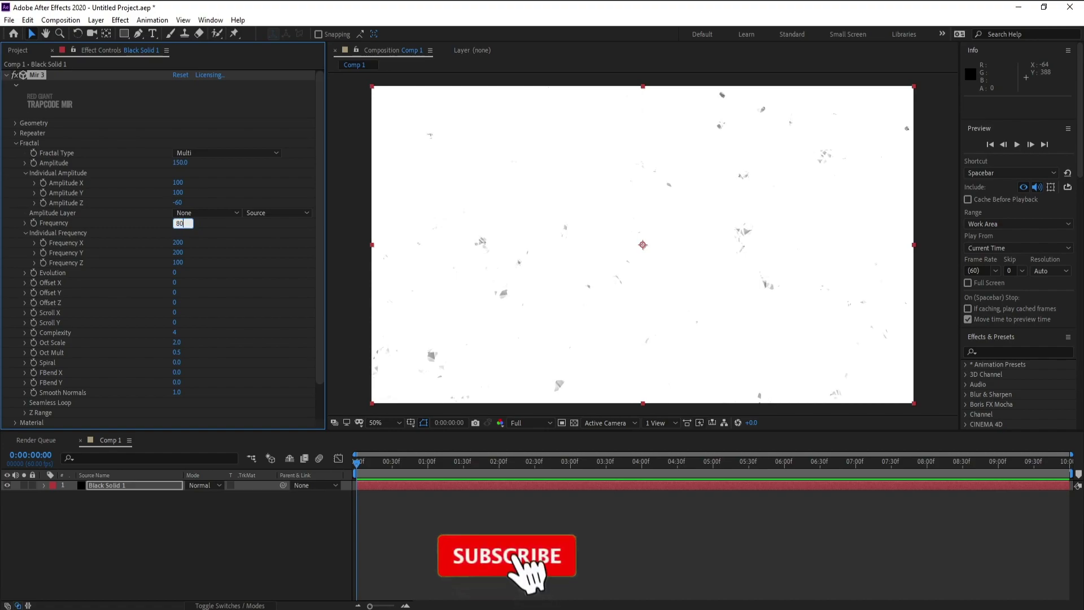
pyautogui.press('Return')
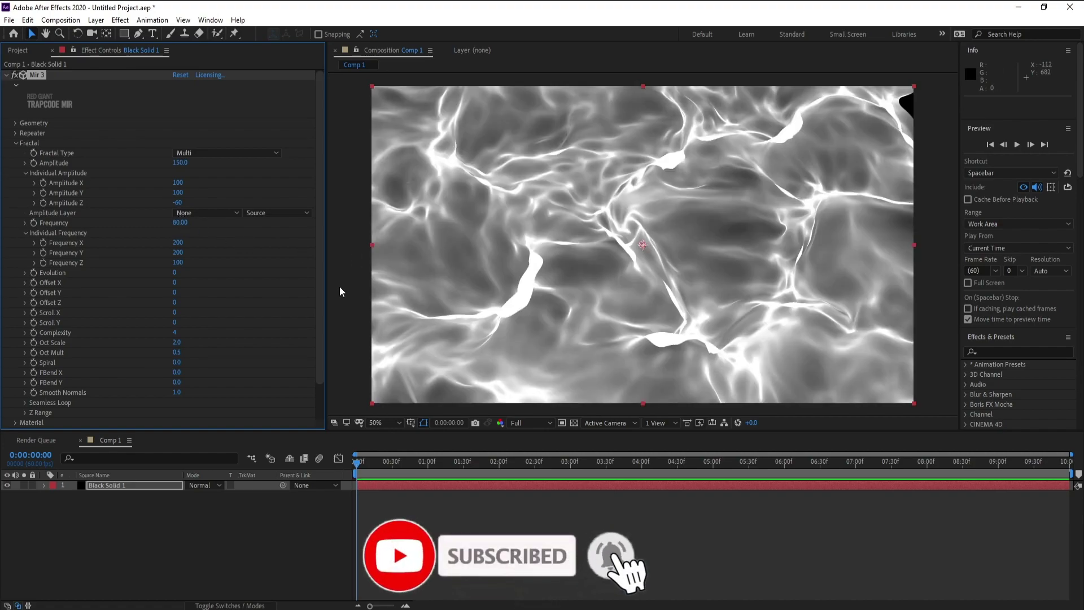
pyautogui.moveTo(177, 246); pyautogui.dragTo(167, 245)
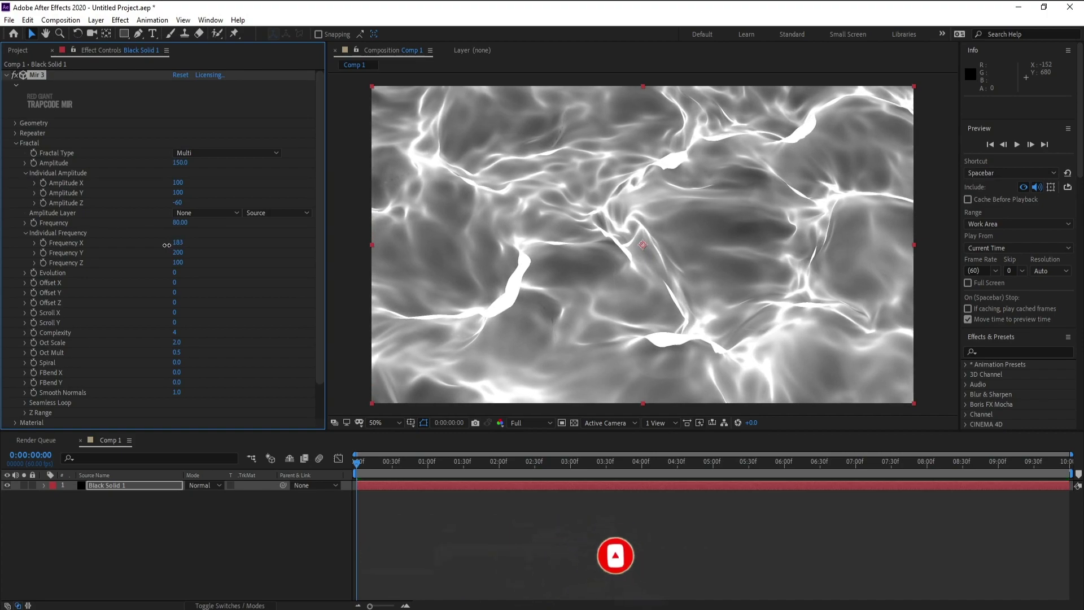
pyautogui.click(176, 243)
pyautogui.write('1')
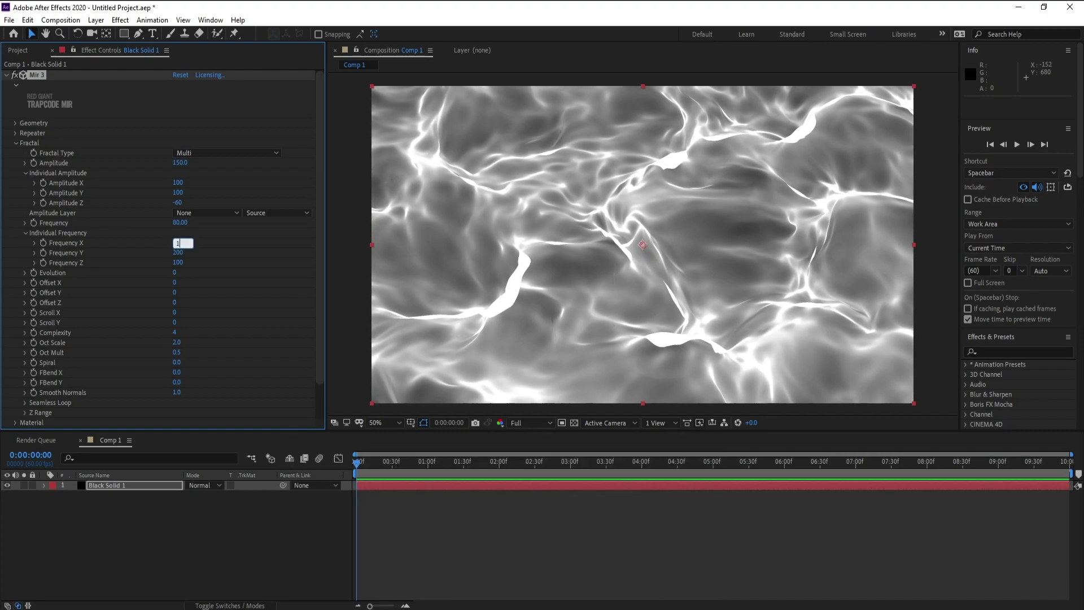
pyautogui.write('80')
pyautogui.press('Return')
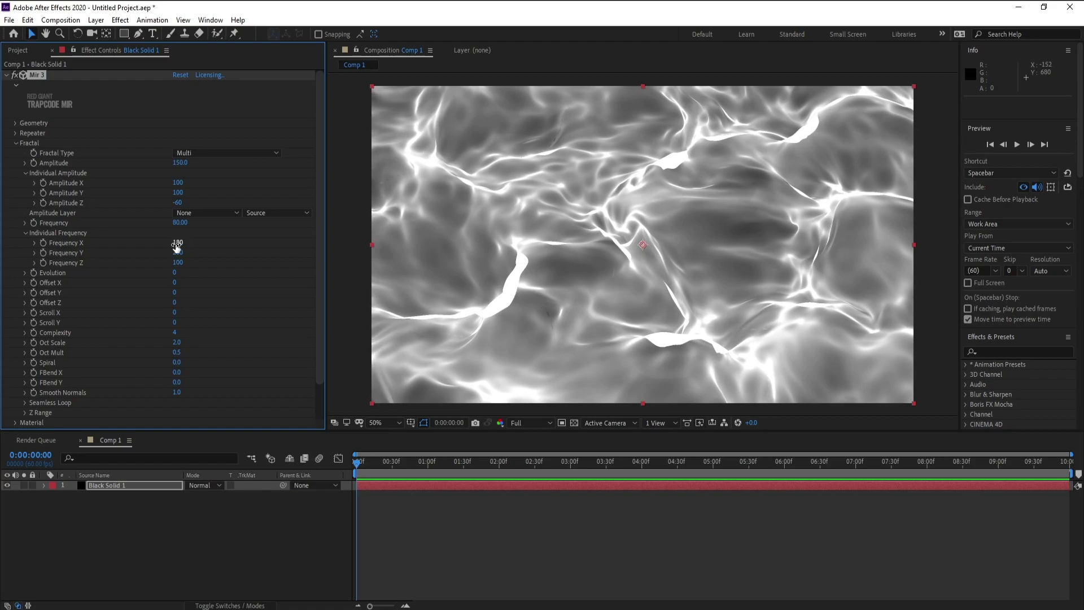
# Drive Mir's Evolution property with the expression time*100.
pyautogui.keyDown('alt'); pyautogui.click(32, 274); pyautogui.keyUp('alt')
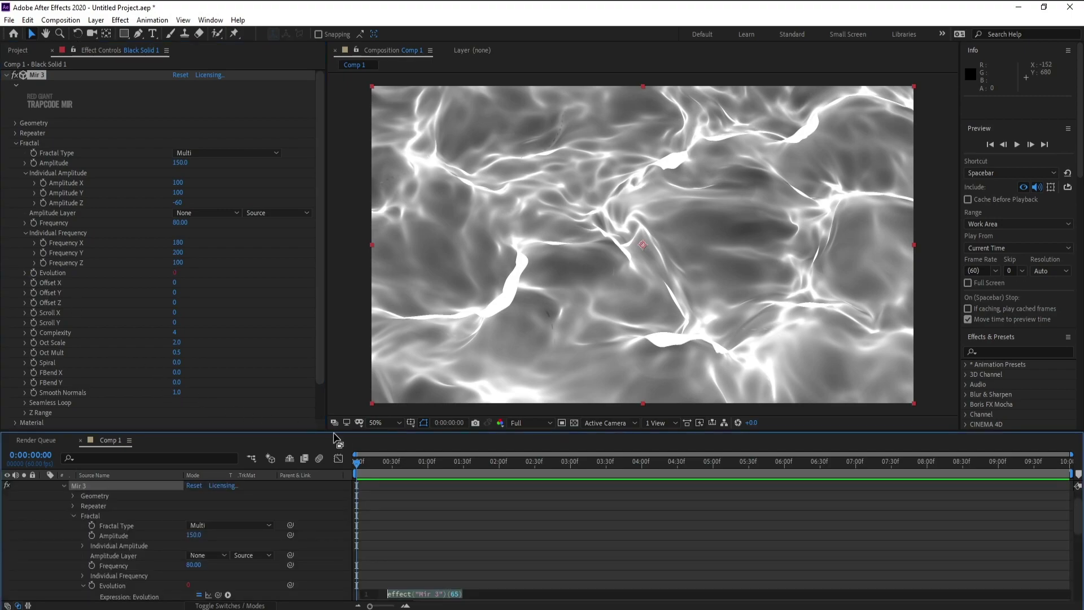
pyautogui.write('ti')
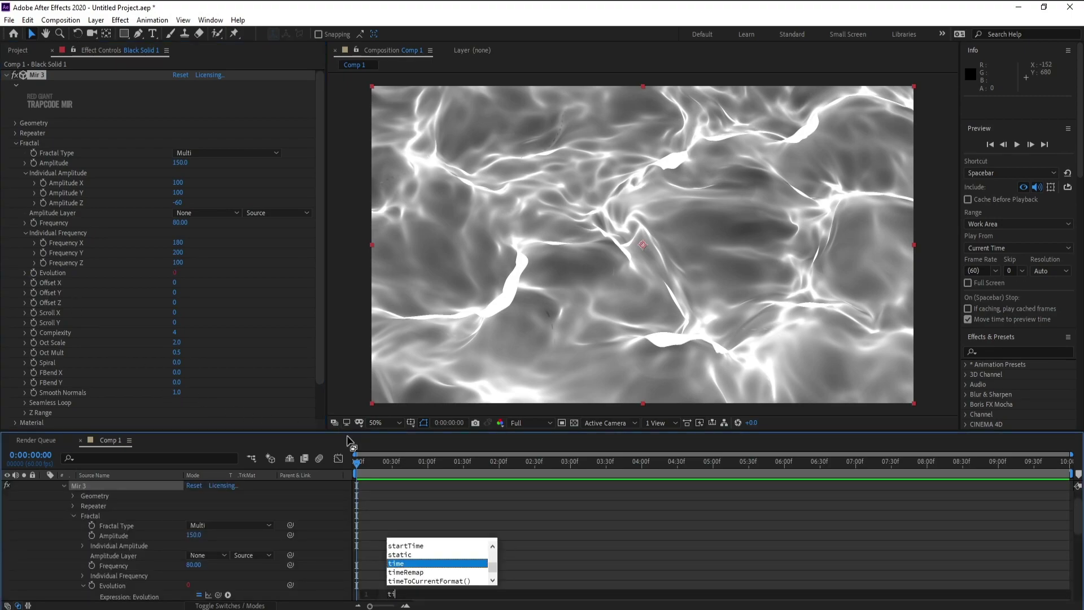
pyautogui.write('me*1')
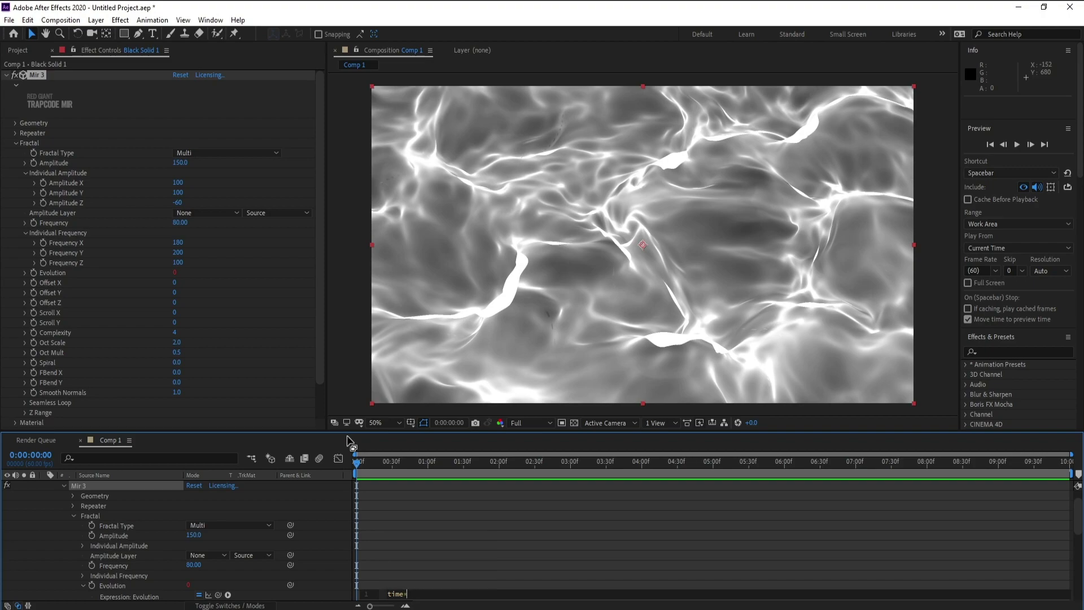
pyautogui.write('00')
pyautogui.click(272, 377)
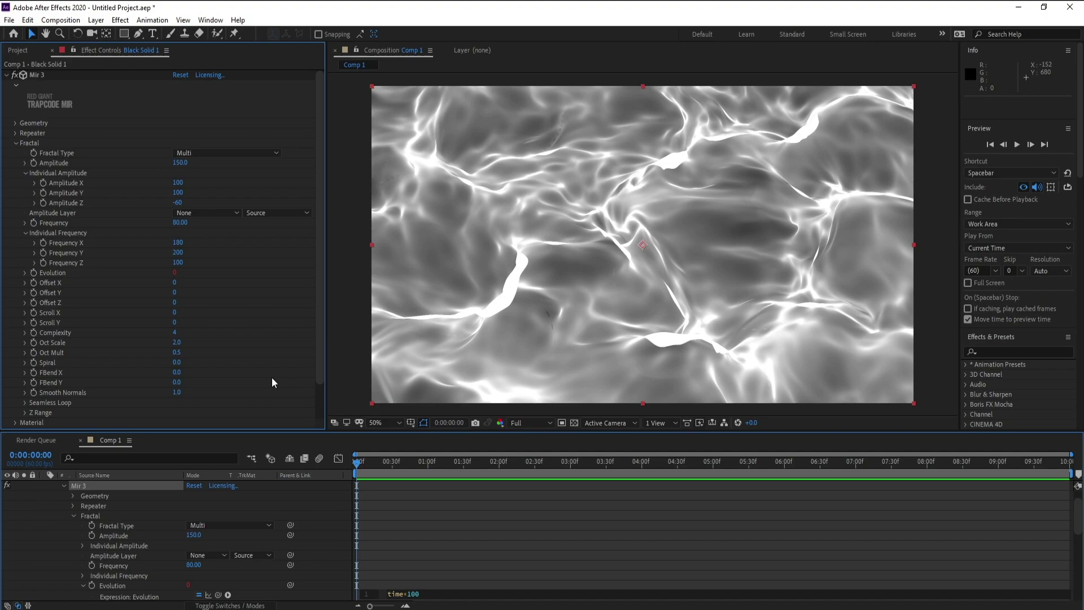
# Give Offset Y the expression time*100, correcting the mistyped time100 error.
pyautogui.keyDown('alt'); pyautogui.click(31, 294); pyautogui.keyUp('alt')
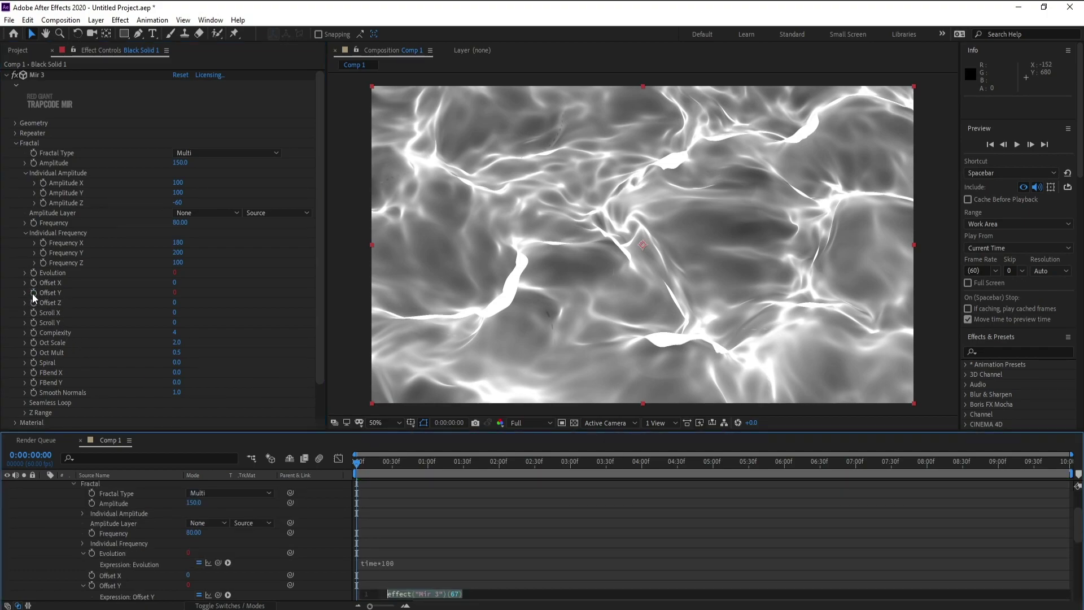
pyautogui.write('tim')
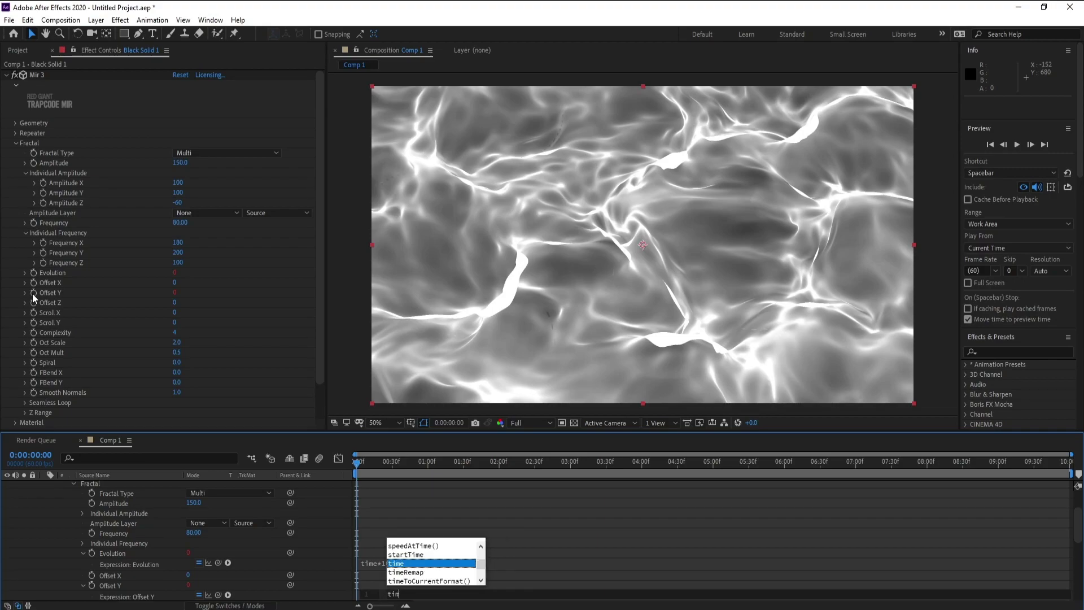
pyautogui.write('e100')
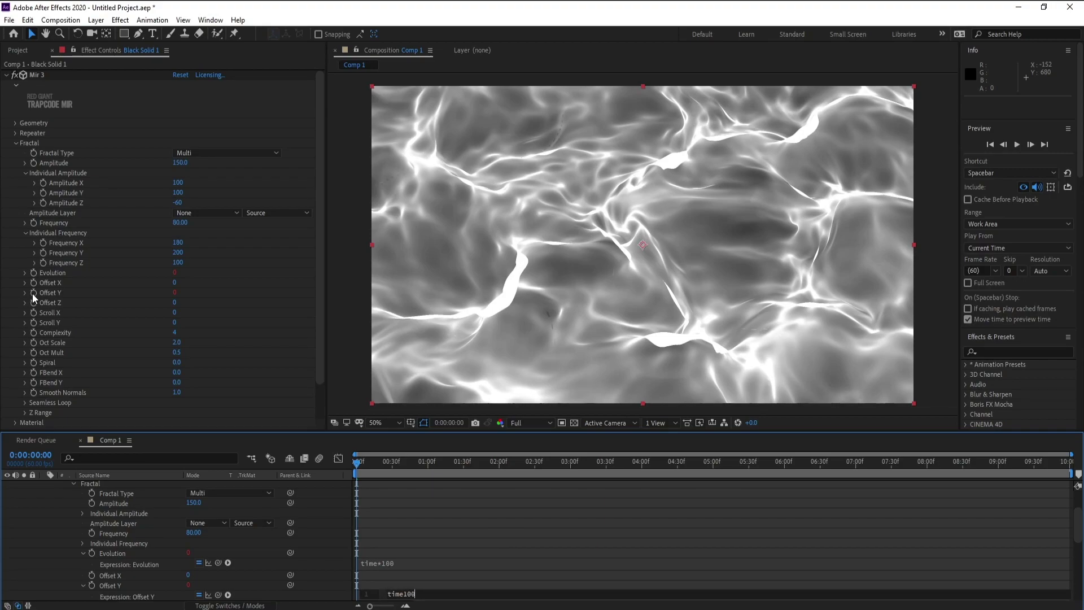
pyautogui.click(266, 350)
pyautogui.click(185, 362)
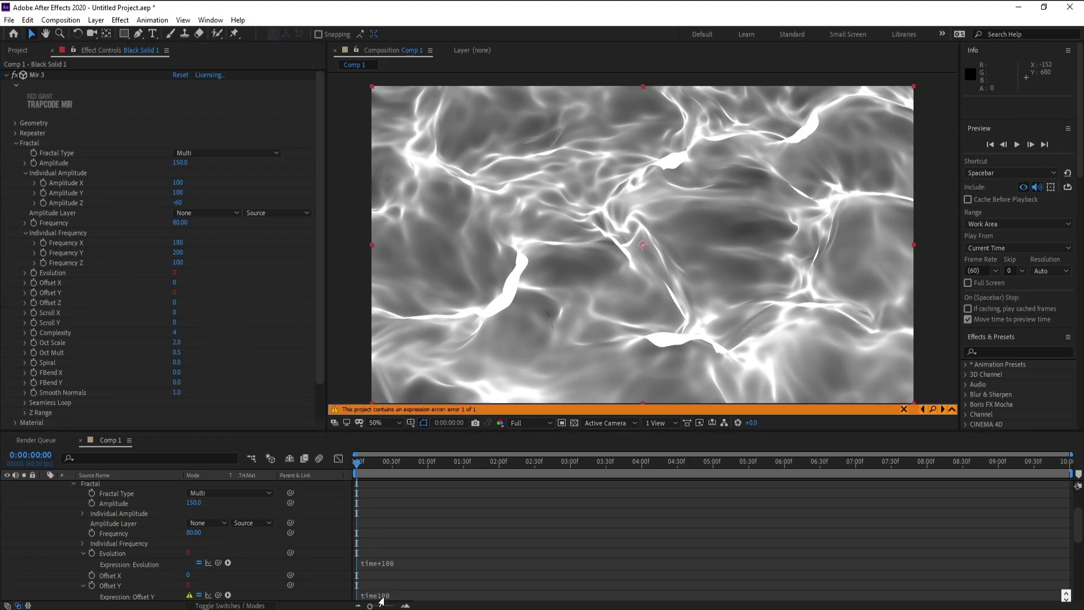
pyautogui.click(399, 594)
pyautogui.write('time')
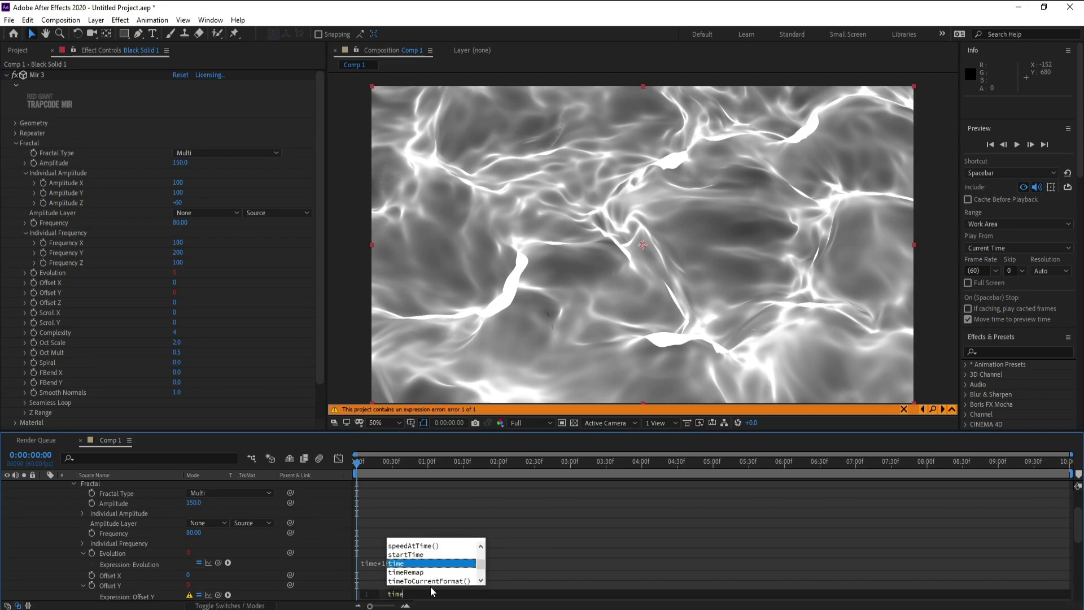
pyautogui.write('*1')
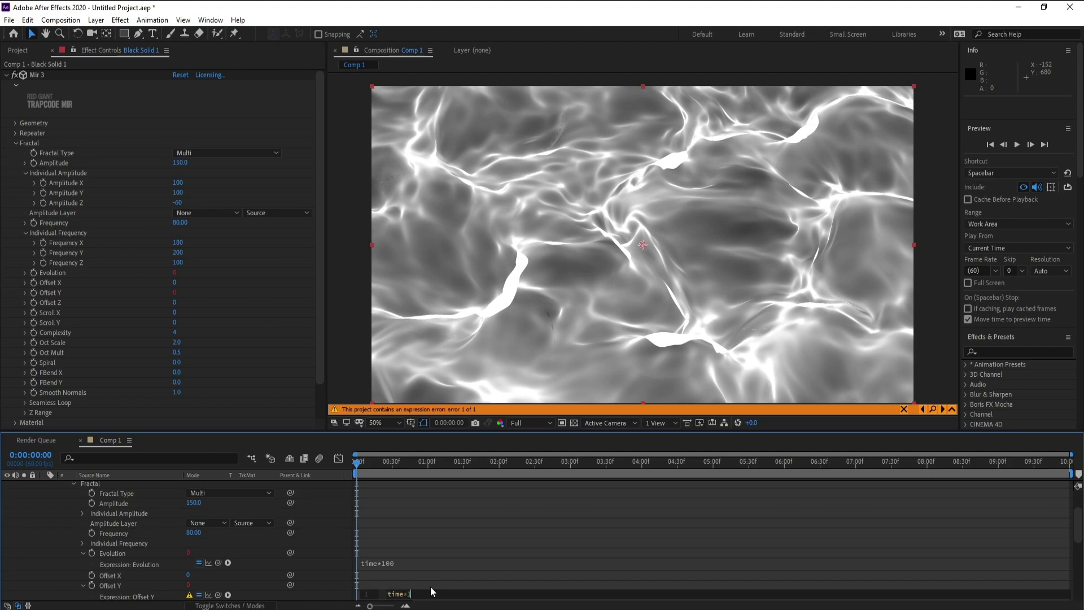
pyautogui.write('00')
pyautogui.click(267, 392)
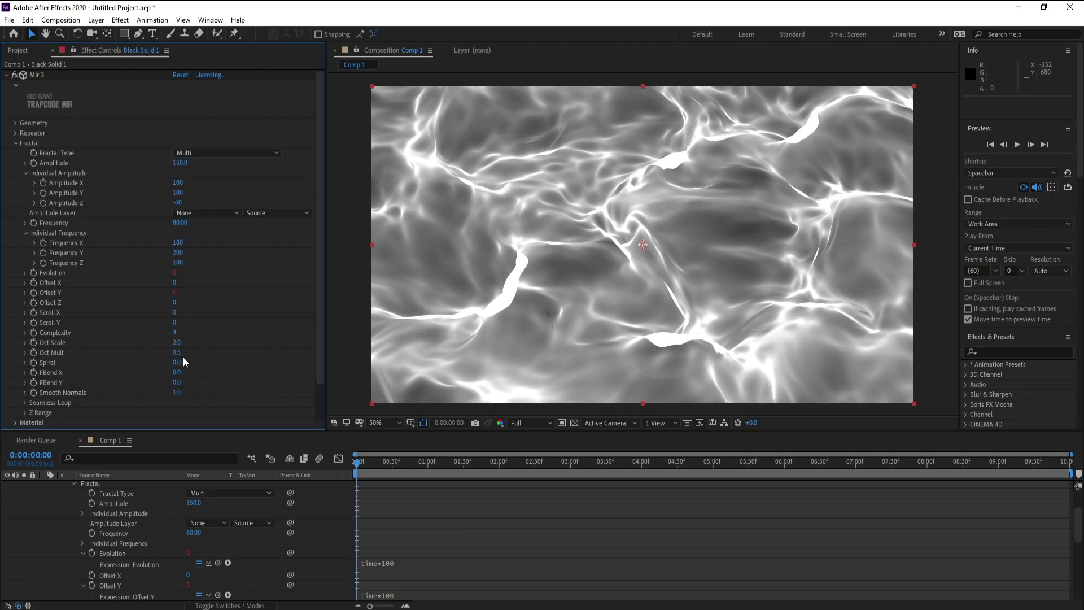
# Scrub Mir's Oct Mult down to 0.4 and Spiral up to 0.5.
pyautogui.moveTo(177, 352); pyautogui.dragTo(174, 353)
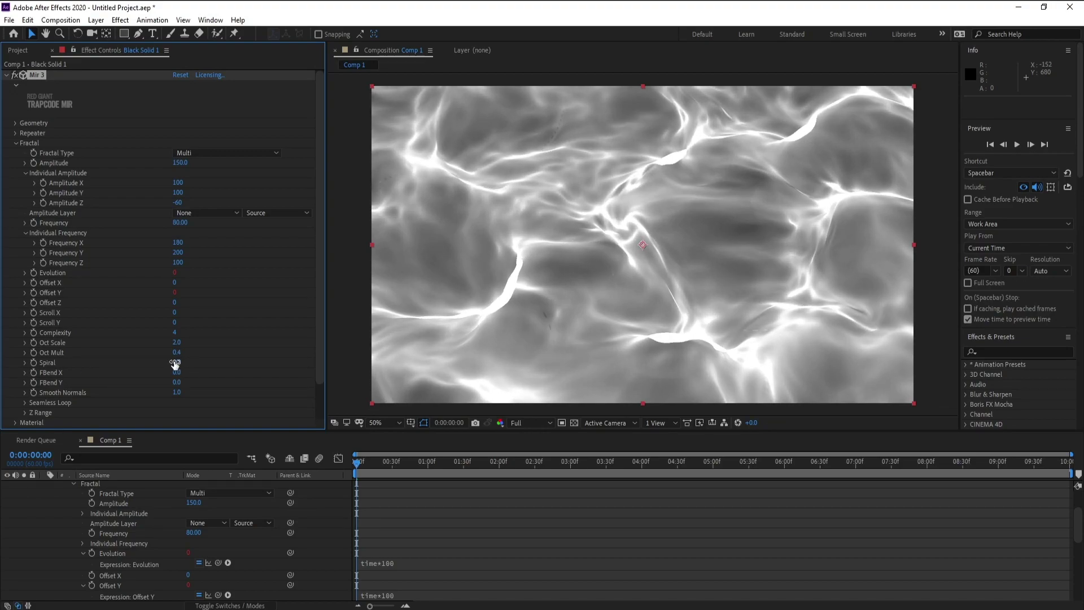
pyautogui.moveTo(174, 363); pyautogui.dragTo(205, 361)
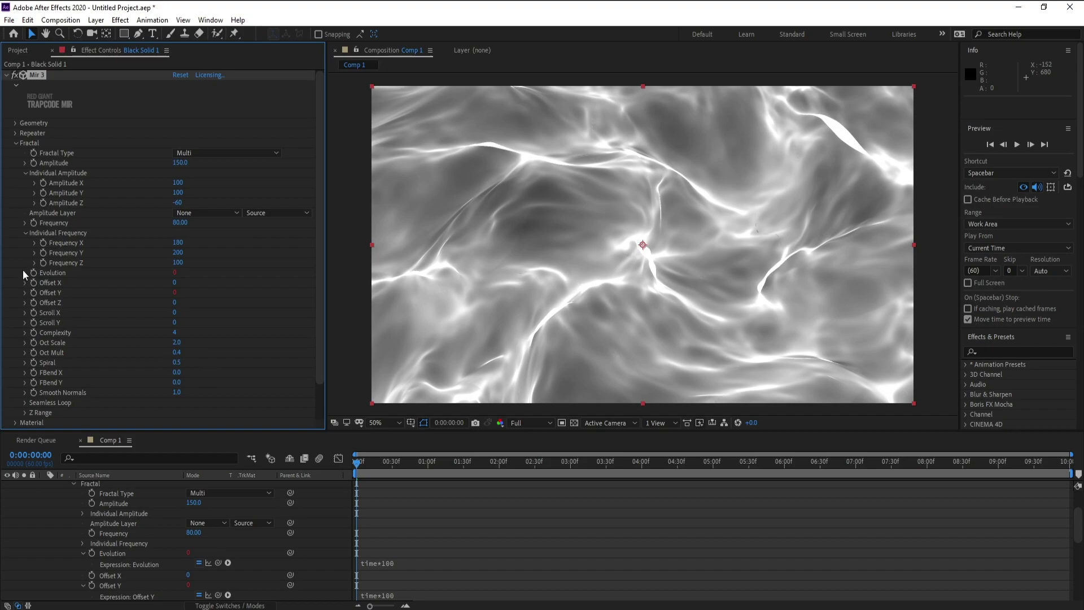
# Set the Mir Material colour to light blue #9BB3FF.
pyautogui.click(15, 143)
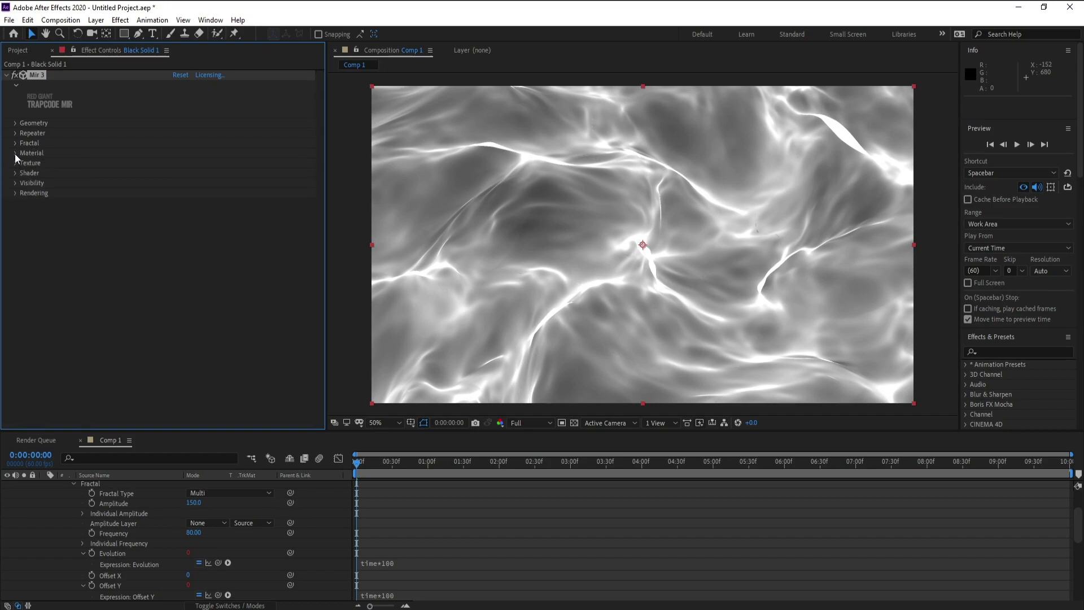
pyautogui.click(14, 153)
pyautogui.click(181, 172)
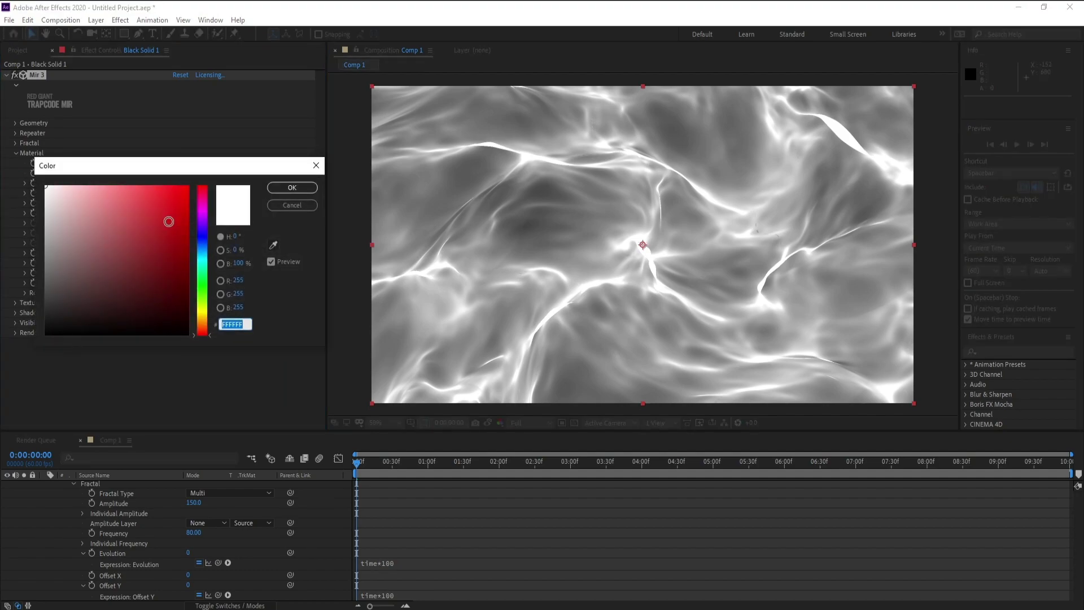
pyautogui.click(135, 244)
pyautogui.moveTo(202, 252); pyautogui.dragTo(203, 238)
pyautogui.moveTo(86, 200); pyautogui.dragTo(92, 185)
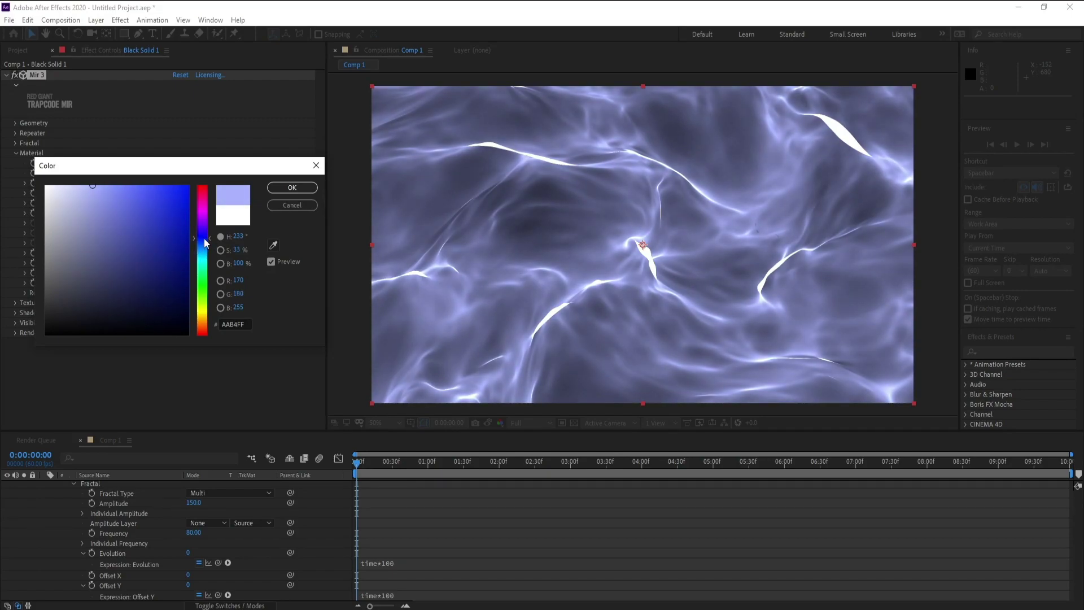
pyautogui.moveTo(205, 239); pyautogui.dragTo(204, 235)
pyautogui.moveTo(91, 191); pyautogui.dragTo(86, 188)
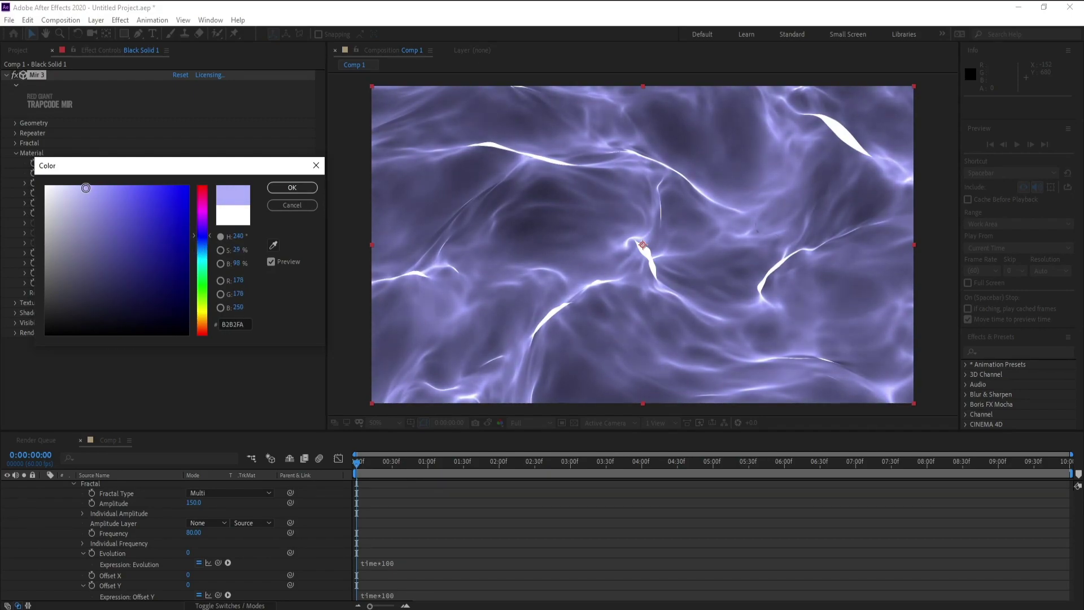
pyautogui.click(205, 239)
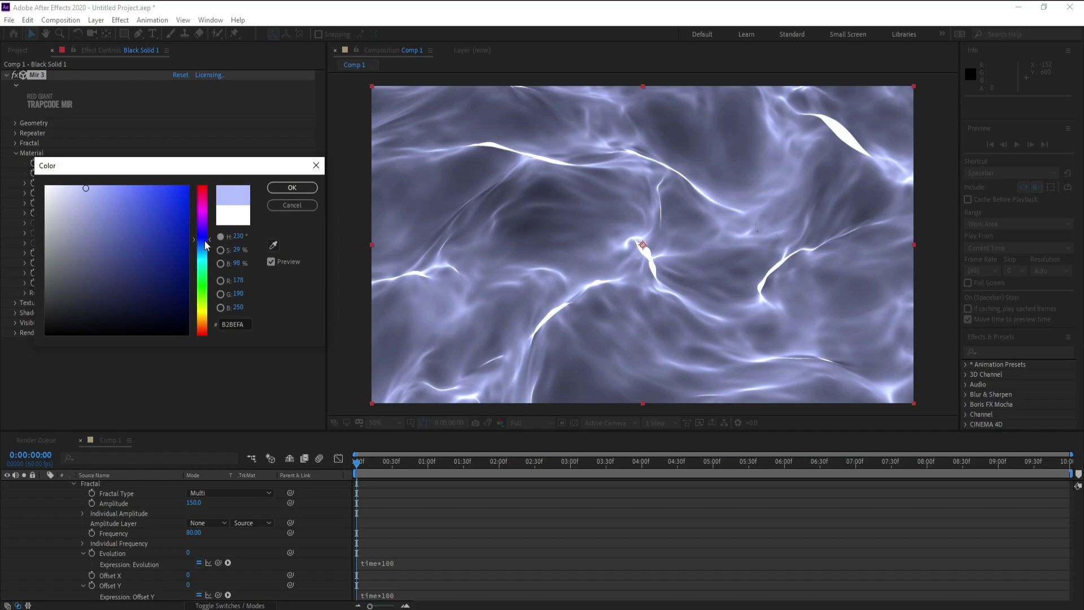
pyautogui.click(204, 242)
pyautogui.moveTo(147, 216); pyautogui.dragTo(102, 181)
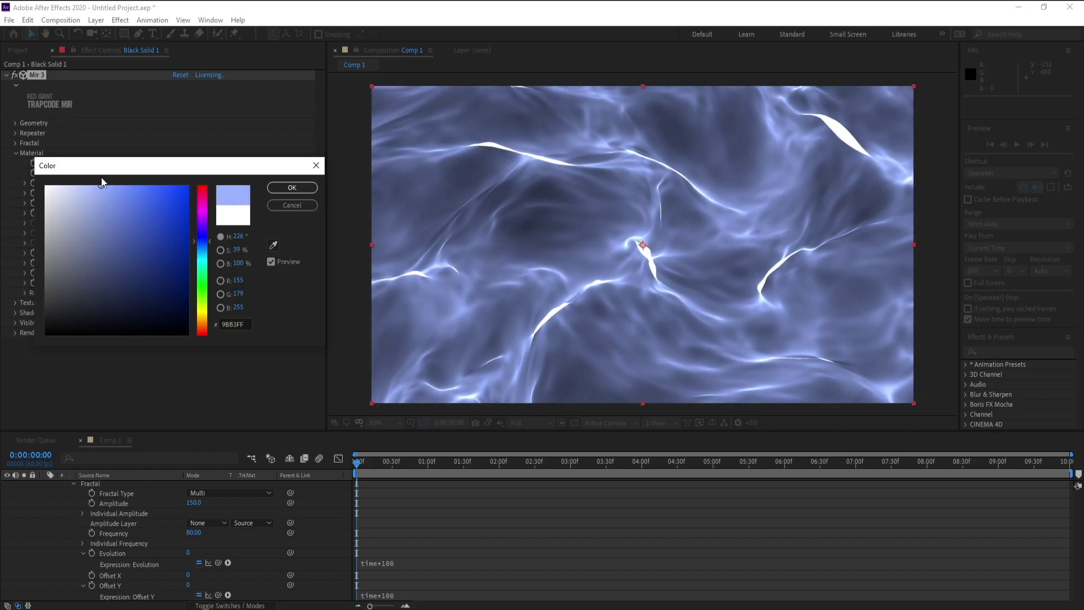
pyautogui.click(292, 188)
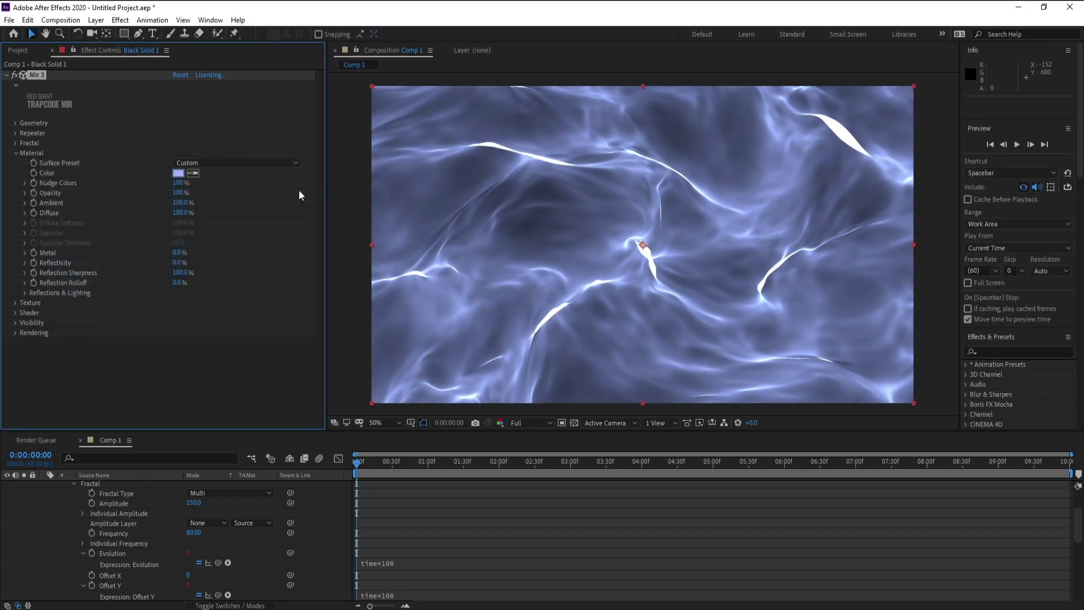
# Lower the Material Ambient to 50.
pyautogui.click(180, 203)
pyautogui.write('50')
pyautogui.press('Return')
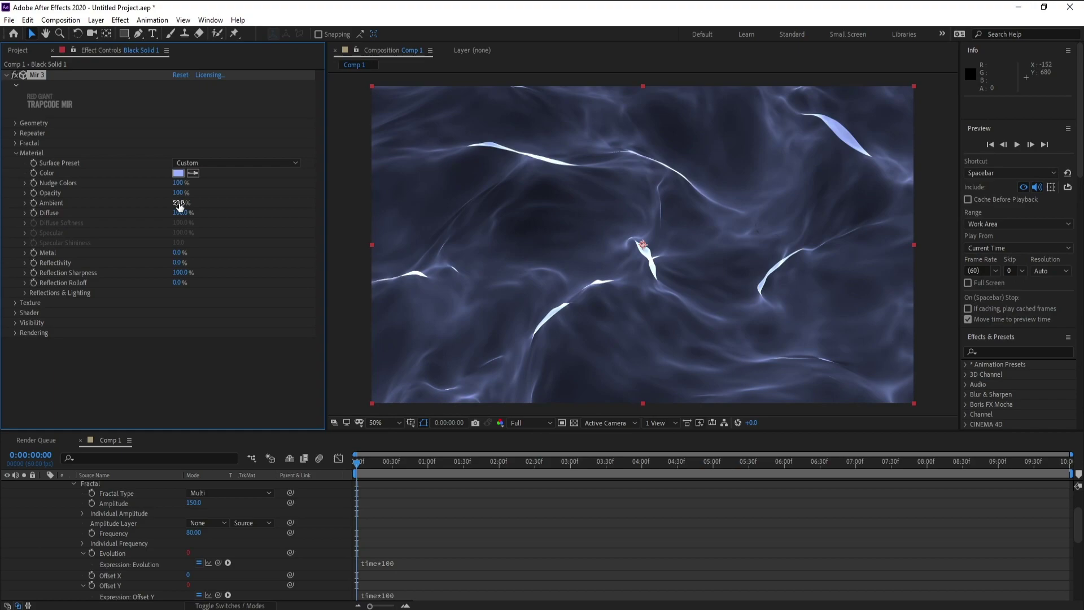
# In Mir's Shader settings, raise Normal Effect to 100.
pyautogui.click(16, 156)
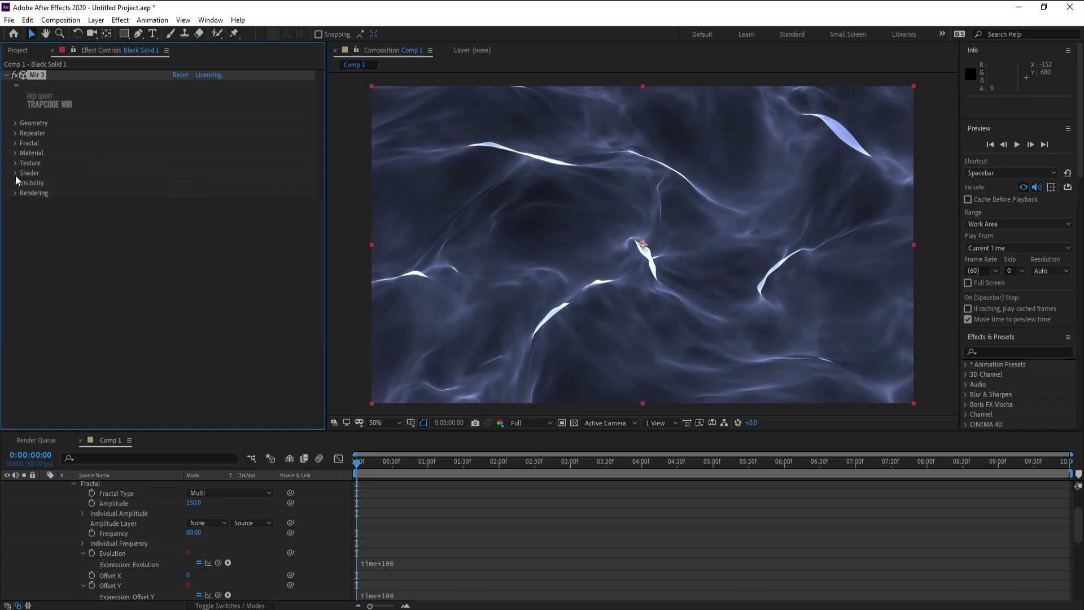
pyautogui.click(15, 174)
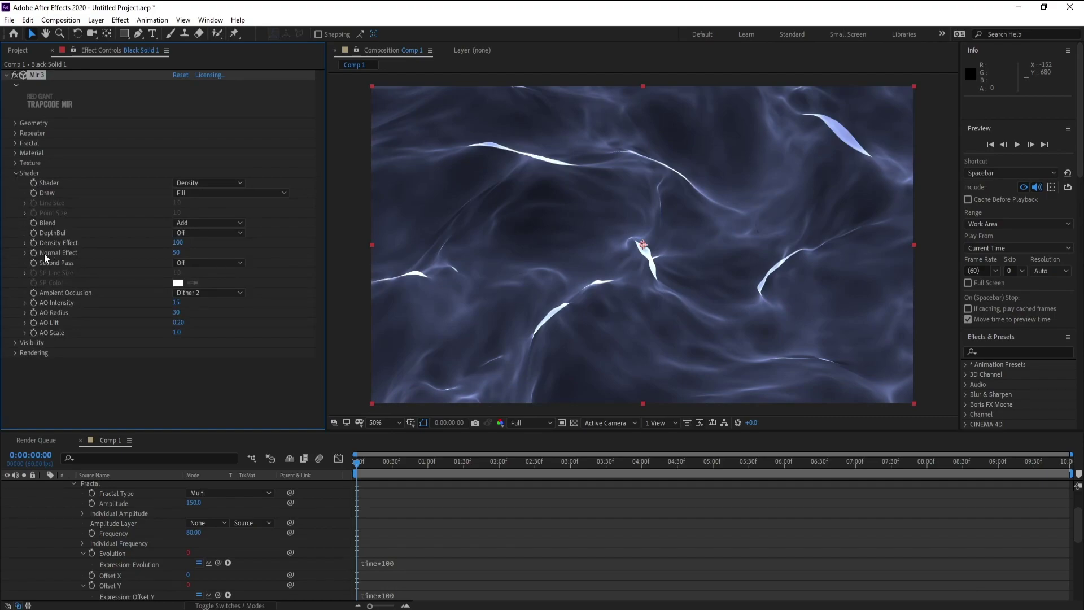
pyautogui.moveTo(183, 253); pyautogui.dragTo(305, 253)
# Preview the animated water surface playback and stop it.
pyautogui.press('space')
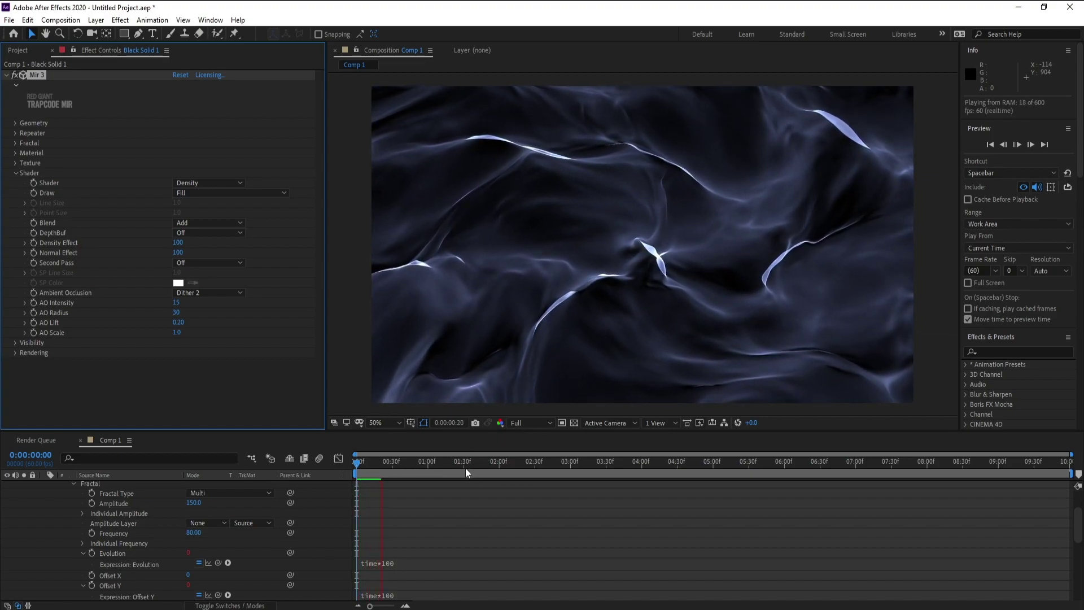
pyautogui.click(381, 466)
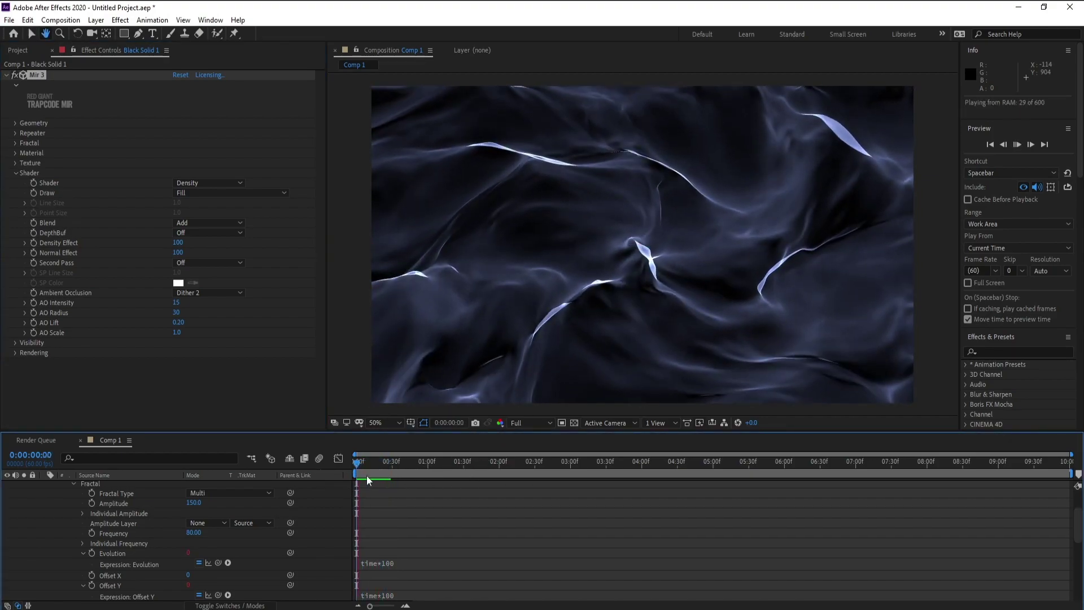
pyautogui.press('space')
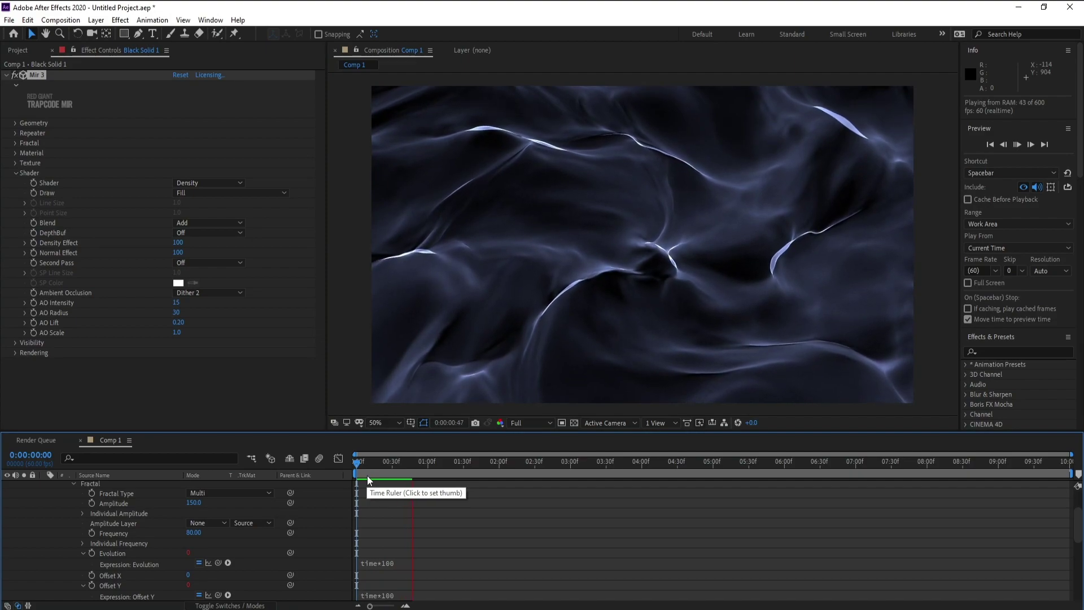
pyautogui.press('space')
# Search Effects & Presets for s_emb and apply Sapphire S_EmbossDistort to Black Solid 1.
pyautogui.click(996, 352)
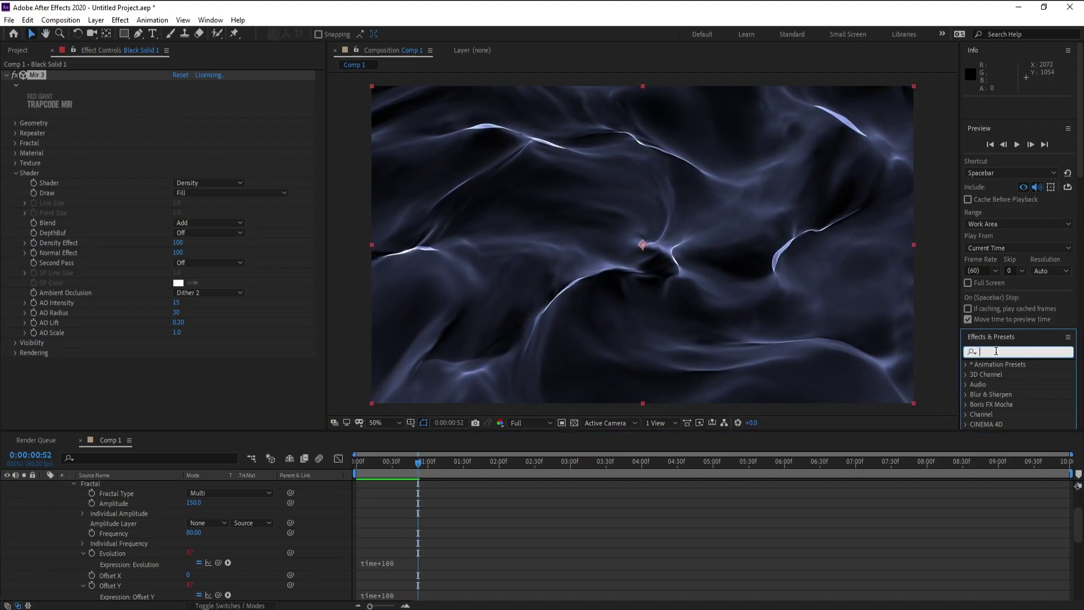
pyautogui.write('s')
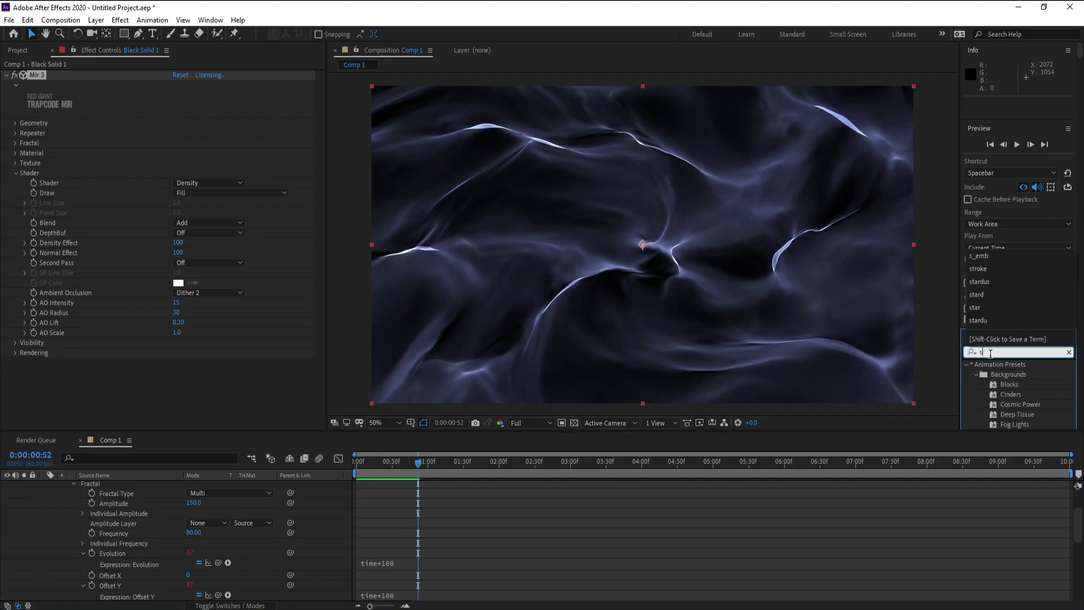
pyautogui.write('_')
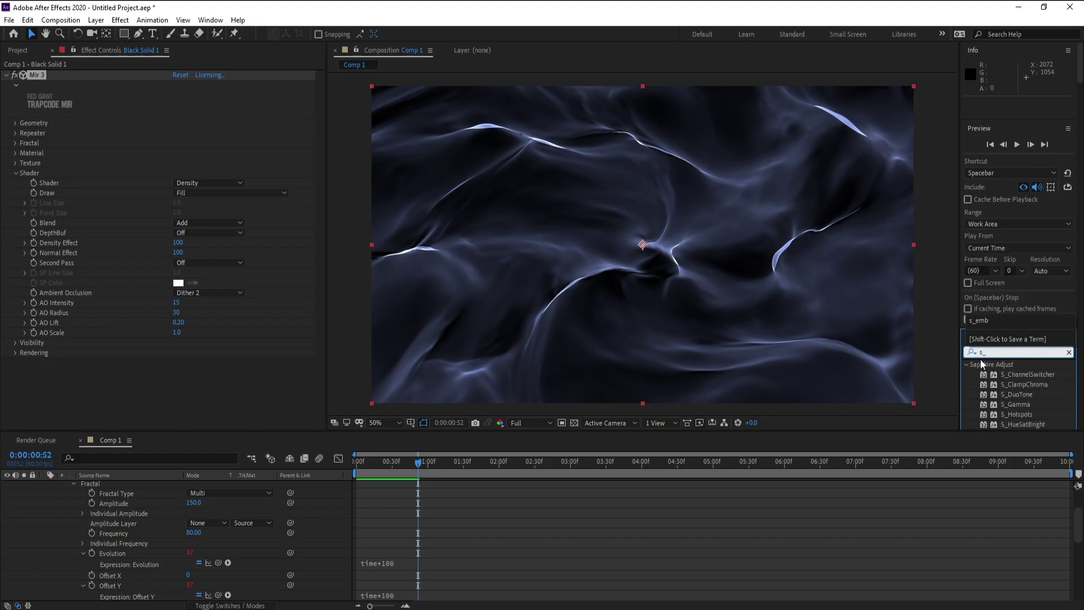
pyautogui.write('em')
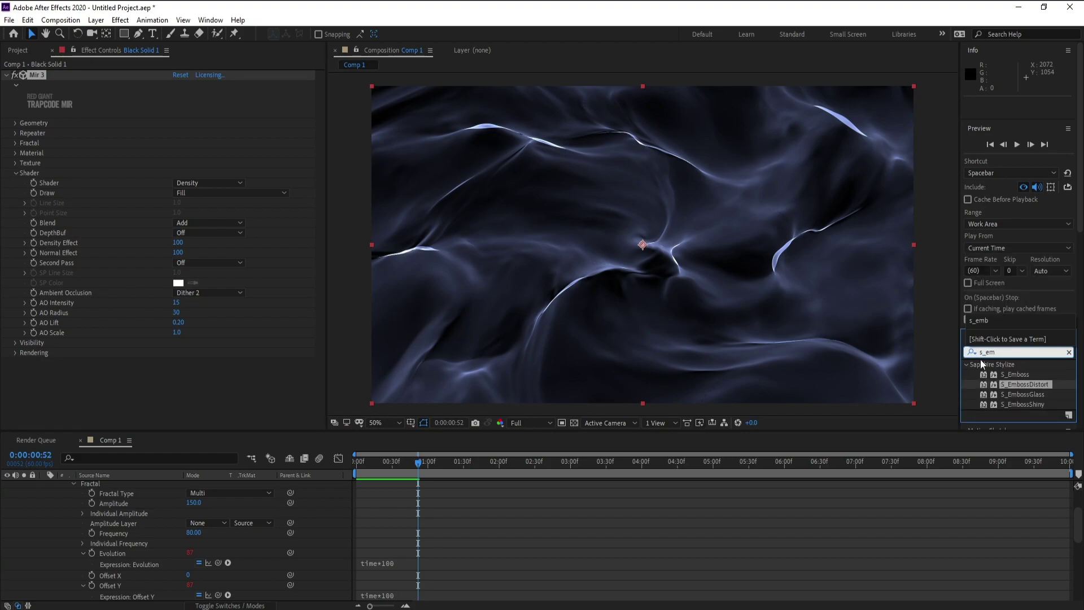
pyautogui.write('b')
pyautogui.doubleClick(1021, 384)
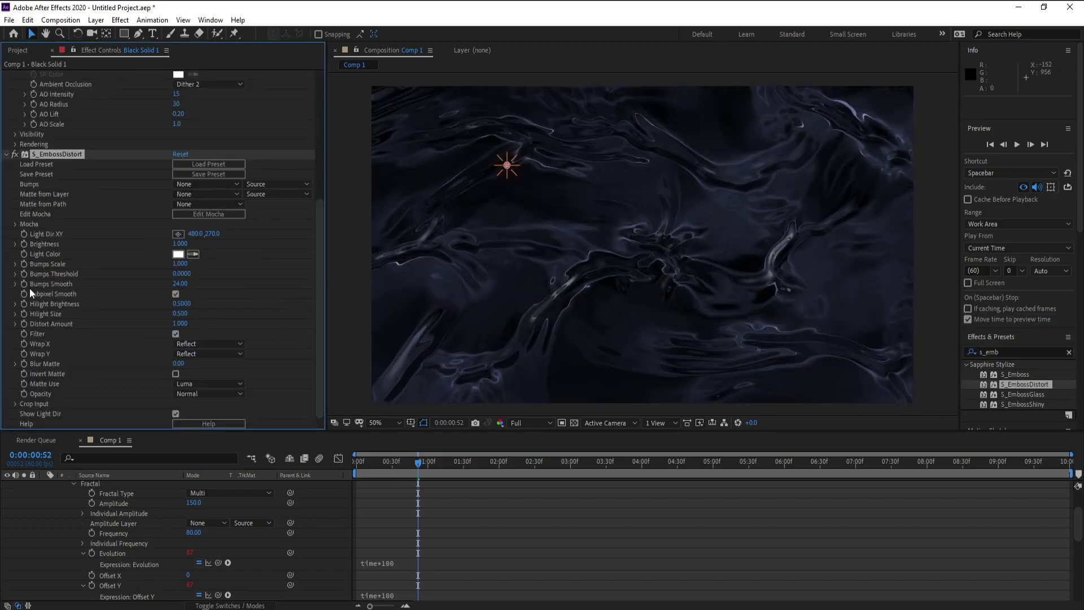
# Set S_EmbossDistort Brightness to 1.500 and preview the embossed water.
pyautogui.click(179, 244)
pyautogui.write('.5')
pyautogui.press('Return')
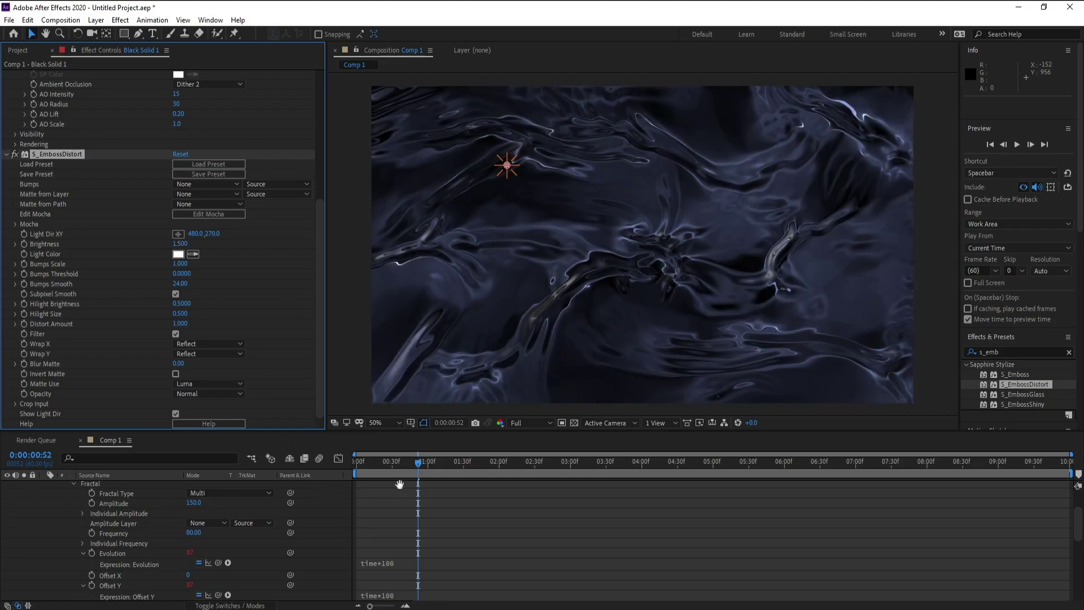
pyautogui.press('space')
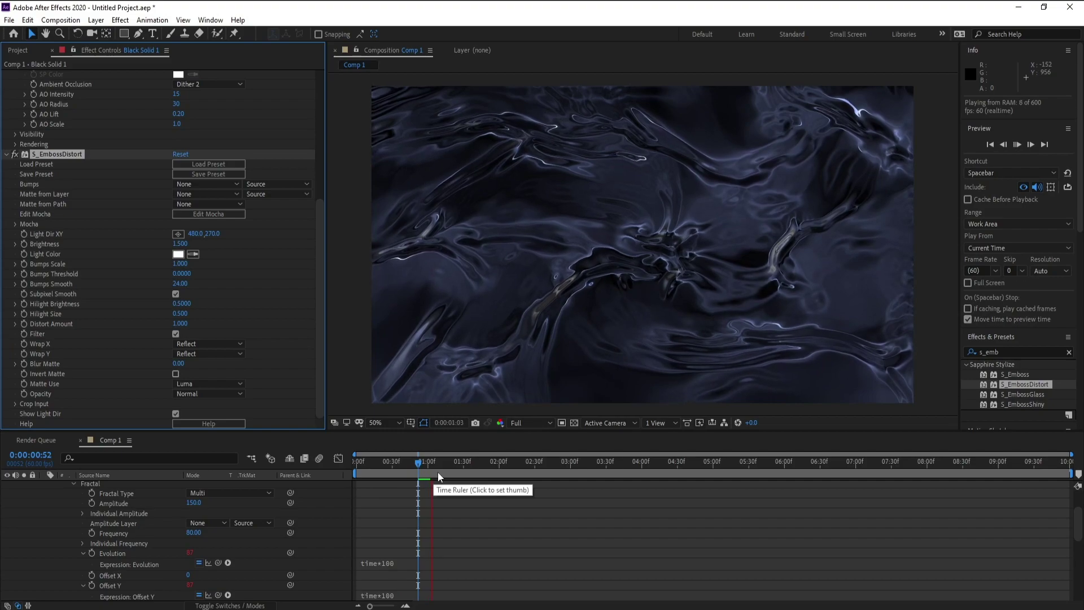